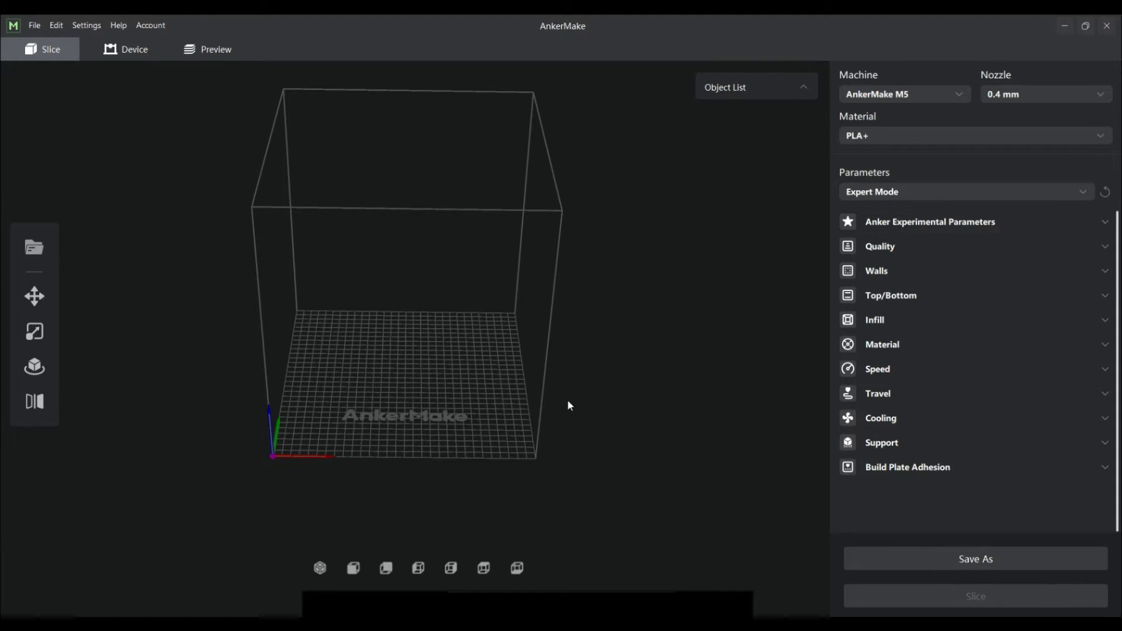
Switch the material from PLA+ to PETG and look through the Anker Experimental Parameters.
{"action": "left_click", "coordinate": [920, 133]}
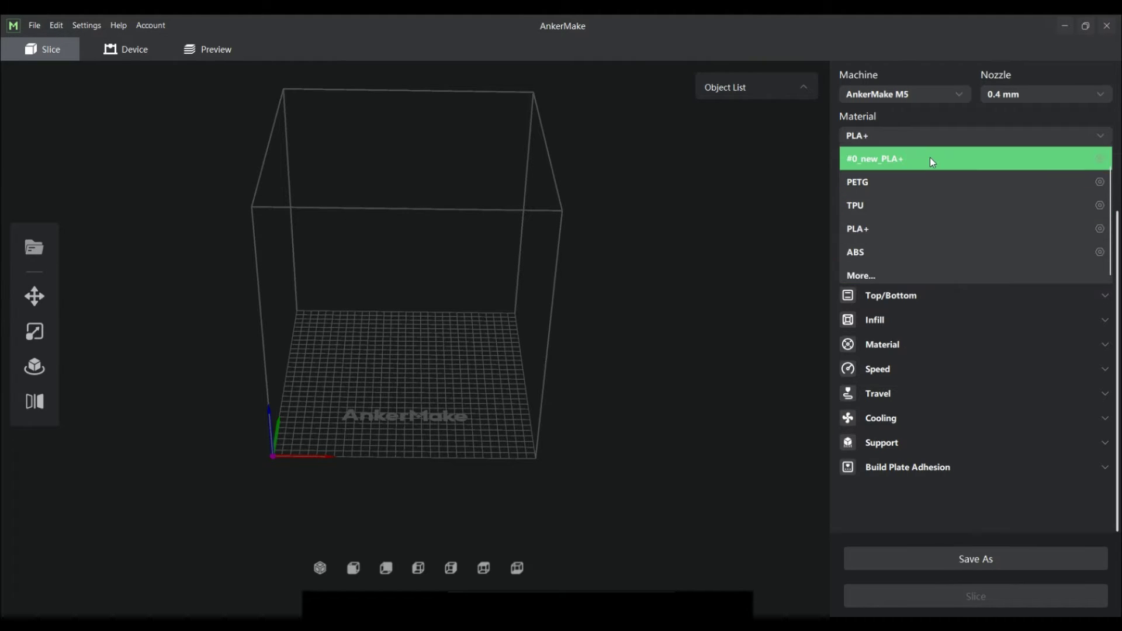
{"action": "left_click", "coordinate": [922, 182]}
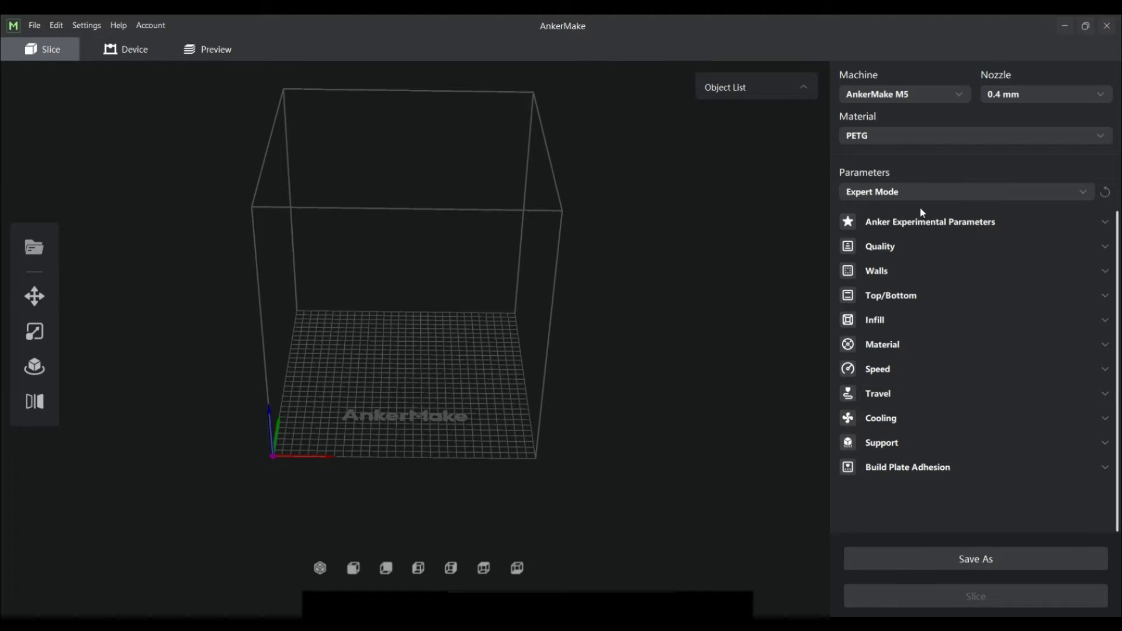
{"action": "left_click", "coordinate": [902, 221]}
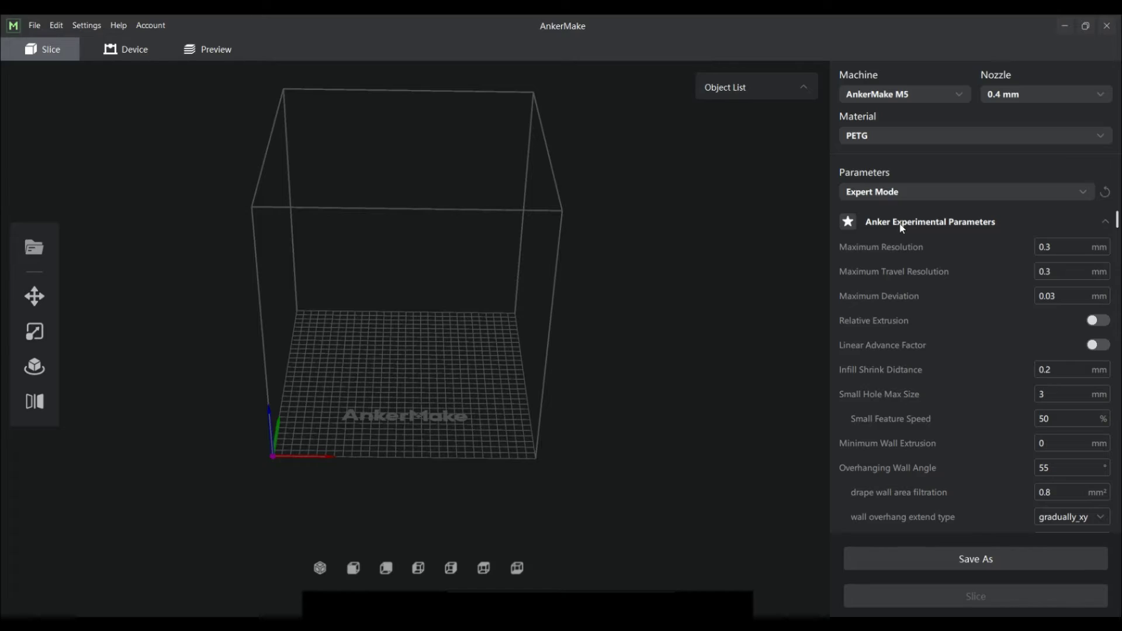
{"action": "mouse_move", "coordinate": [996, 247]}
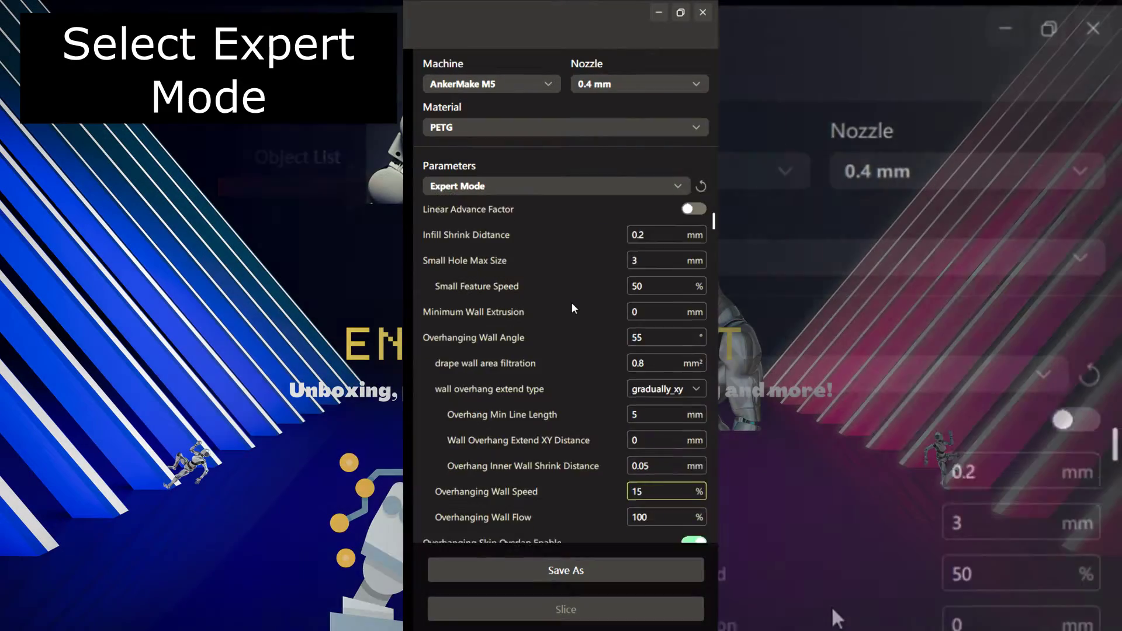
{"action": "scroll", "coordinate": [572, 308], "scroll_direction": "down", "scroll_amount": 5}
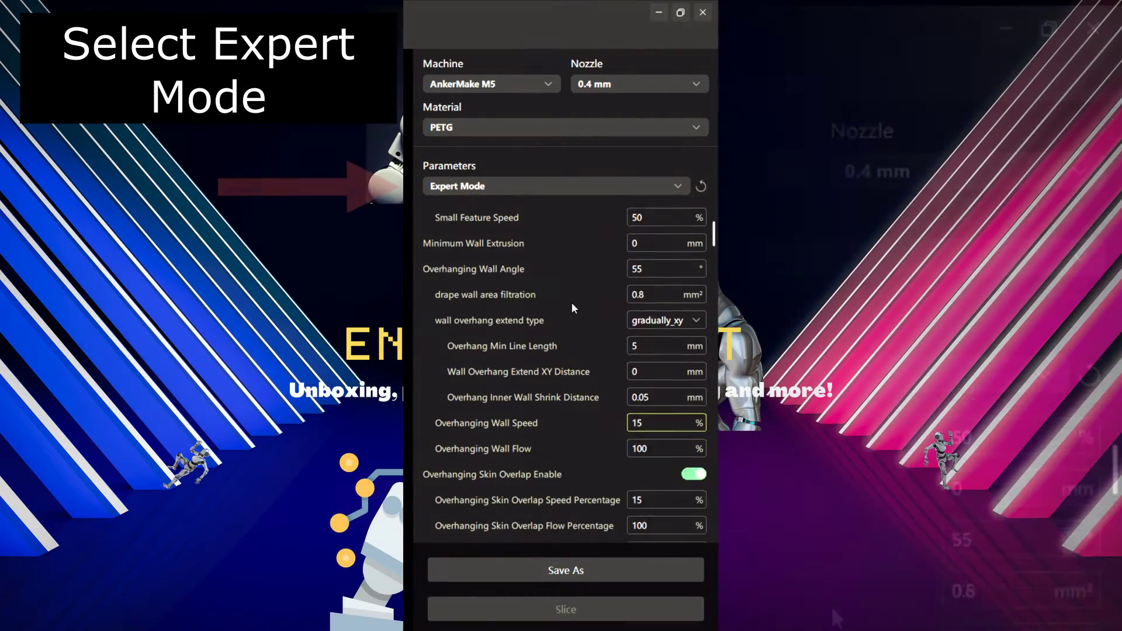
{"action": "scroll", "coordinate": [580, 385], "scroll_direction": "down", "scroll_amount": 5}
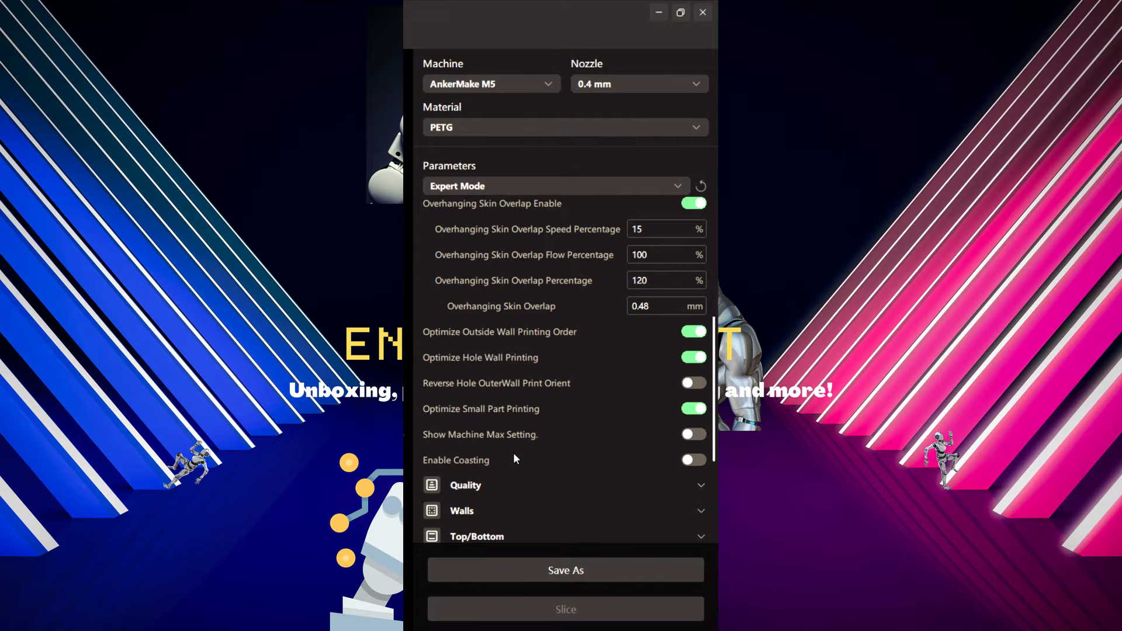
{"action": "scroll", "coordinate": [607, 261], "scroll_direction": "up", "scroll_amount": 8}
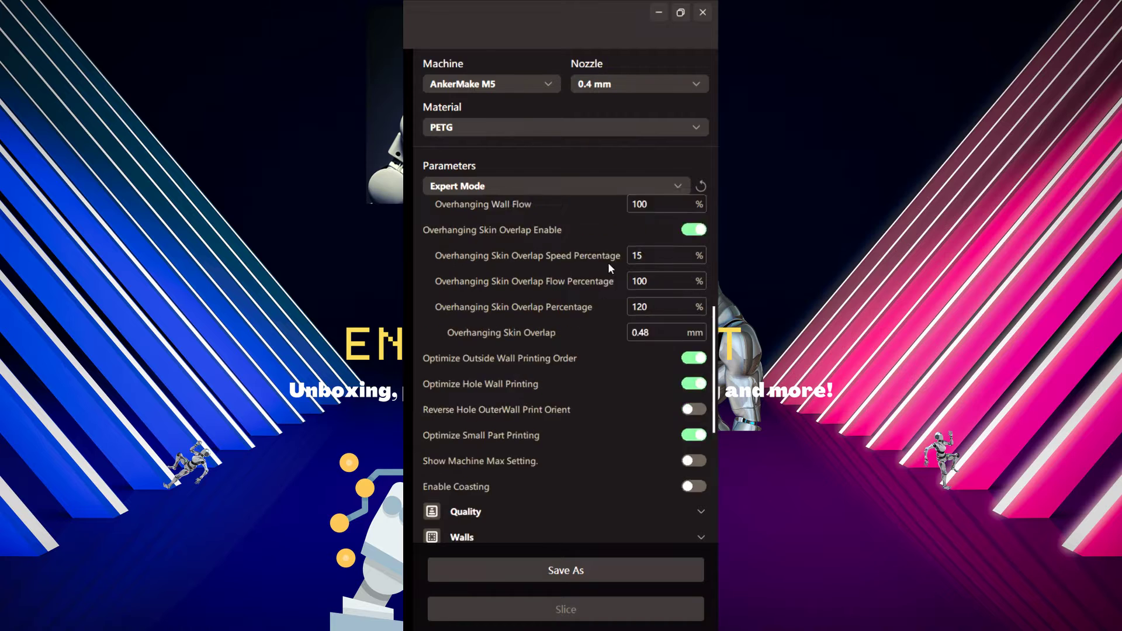
{"action": "scroll", "coordinate": [669, 250], "scroll_direction": "up", "scroll_amount": 1}
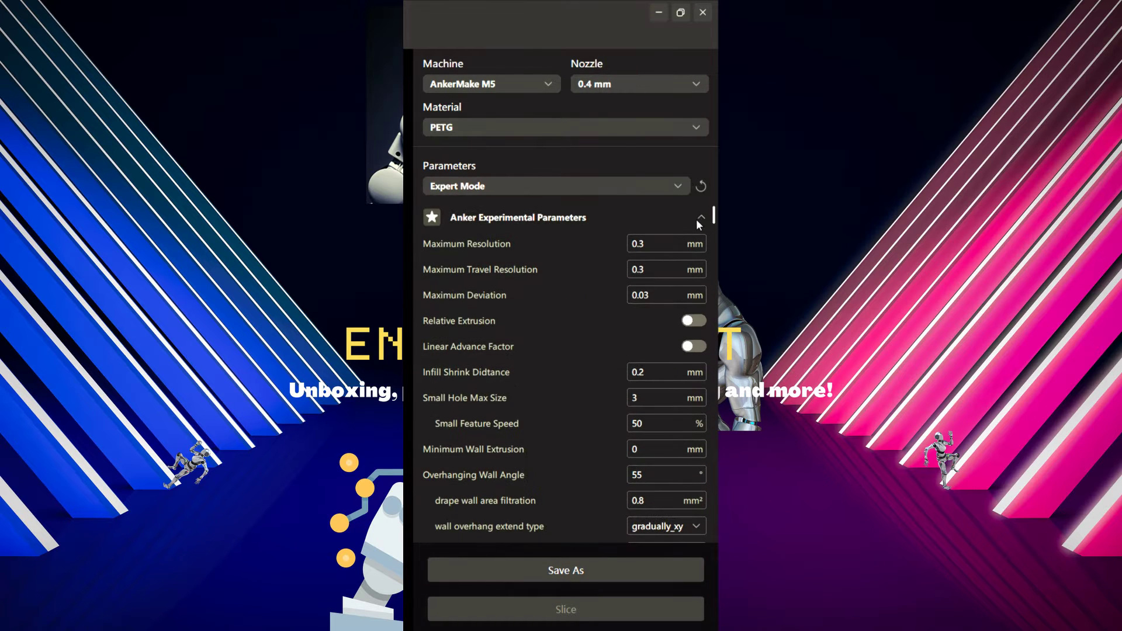
Collapse Experimental Parameters and look over the Quality settings.
{"action": "left_click", "coordinate": [699, 219]}
{"action": "left_click", "coordinate": [682, 243]}
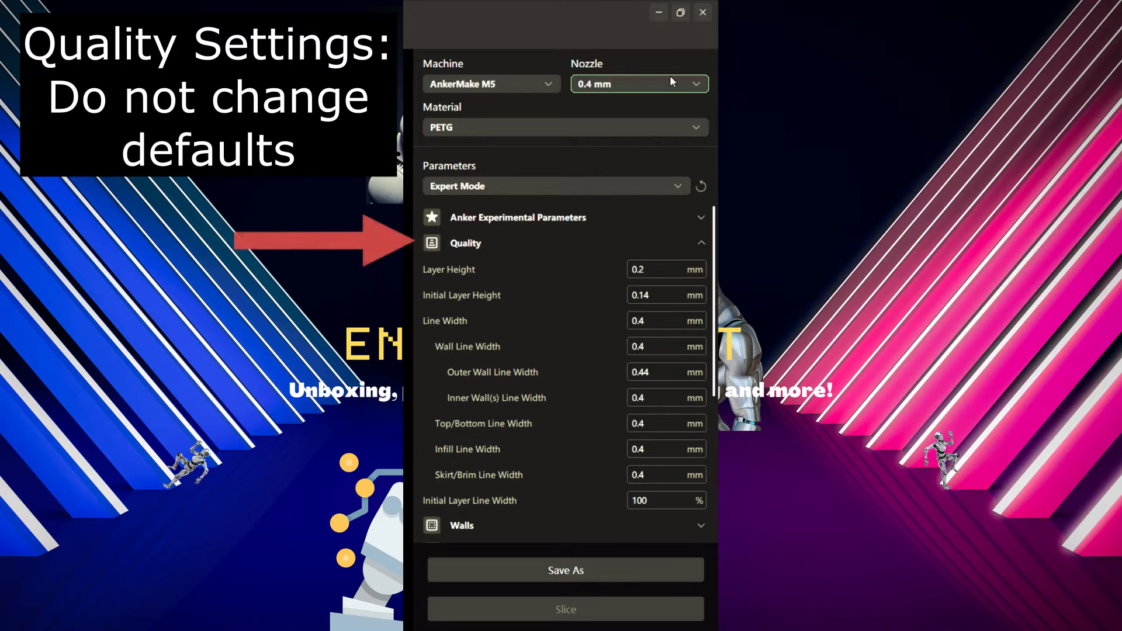
{"action": "scroll", "coordinate": [622, 306], "scroll_direction": "down", "scroll_amount": 2}
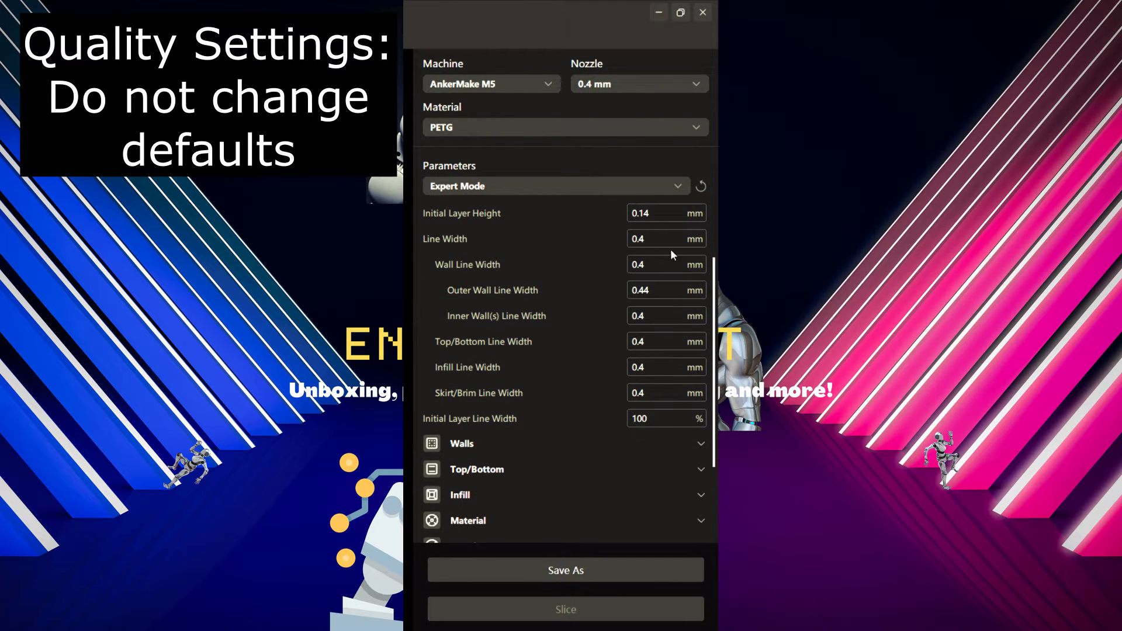
{"action": "scroll", "coordinate": [685, 264], "scroll_direction": "up", "scroll_amount": 2}
{"action": "left_click", "coordinate": [700, 237]}
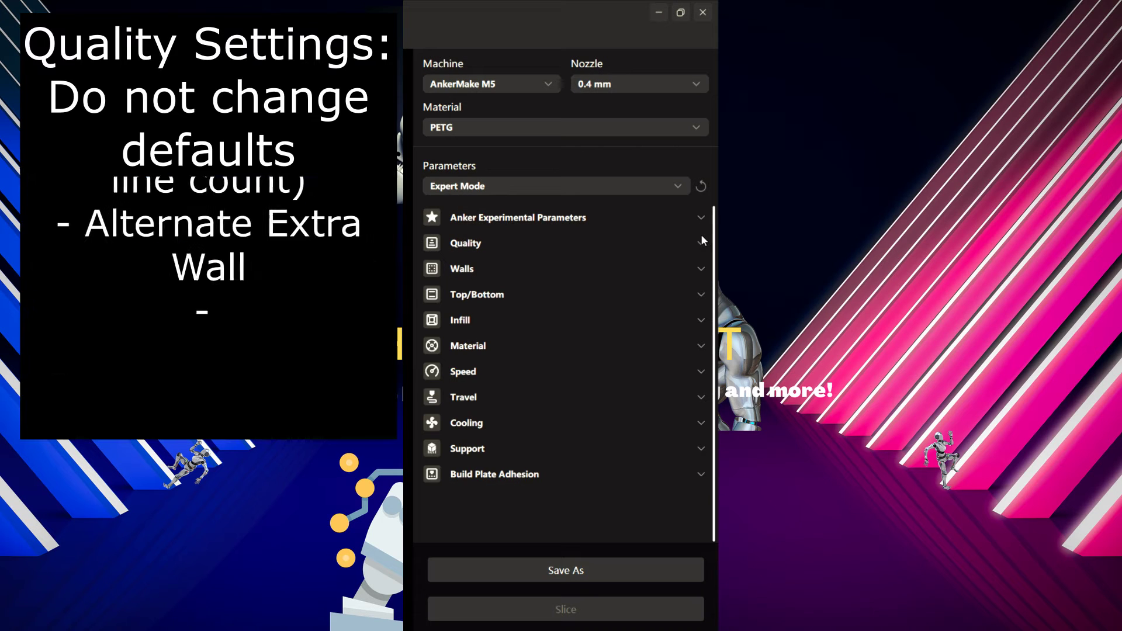
Set Wall Thickness to 2.4 mm and turn on Alternate Extra Wall.
{"action": "left_click", "coordinate": [666, 270]}
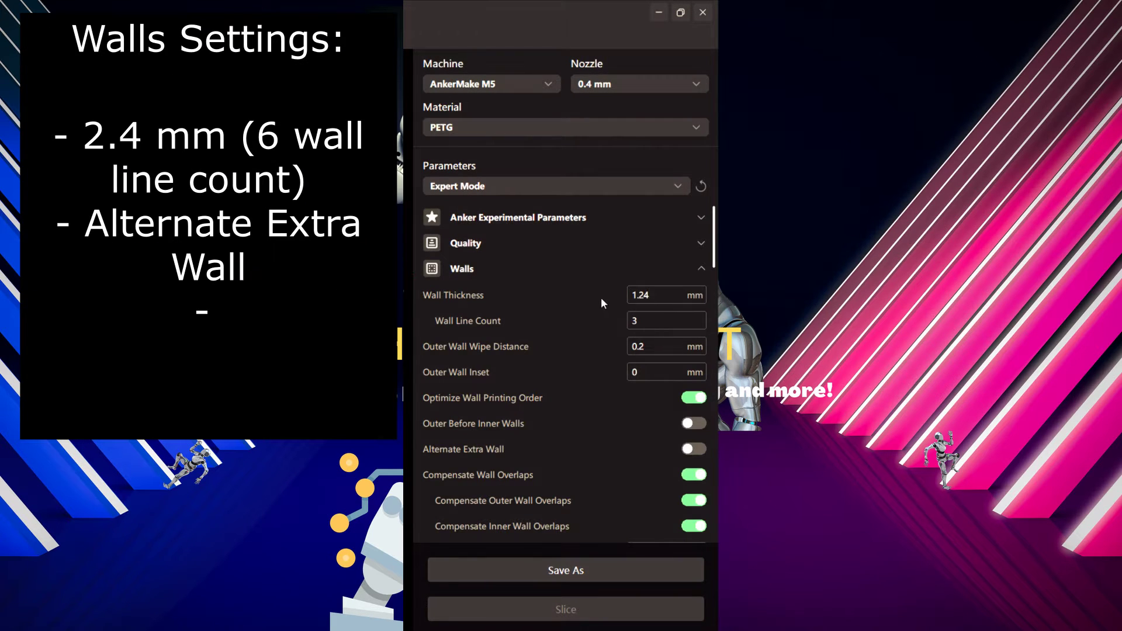
{"action": "key", "text": "BackSpace"}
{"action": "key", "text": "BackSpace"}
{"action": "key", "text": "BackSpace"}
{"action": "key", "text": "BackSpace"}
{"action": "type", "text": "2.4"}
{"action": "left_click", "coordinate": [518, 449]}
Keep Z Seam Alignment at Sharpest Corner.
{"action": "scroll", "coordinate": [610, 427], "scroll_direction": "down", "scroll_amount": 3}
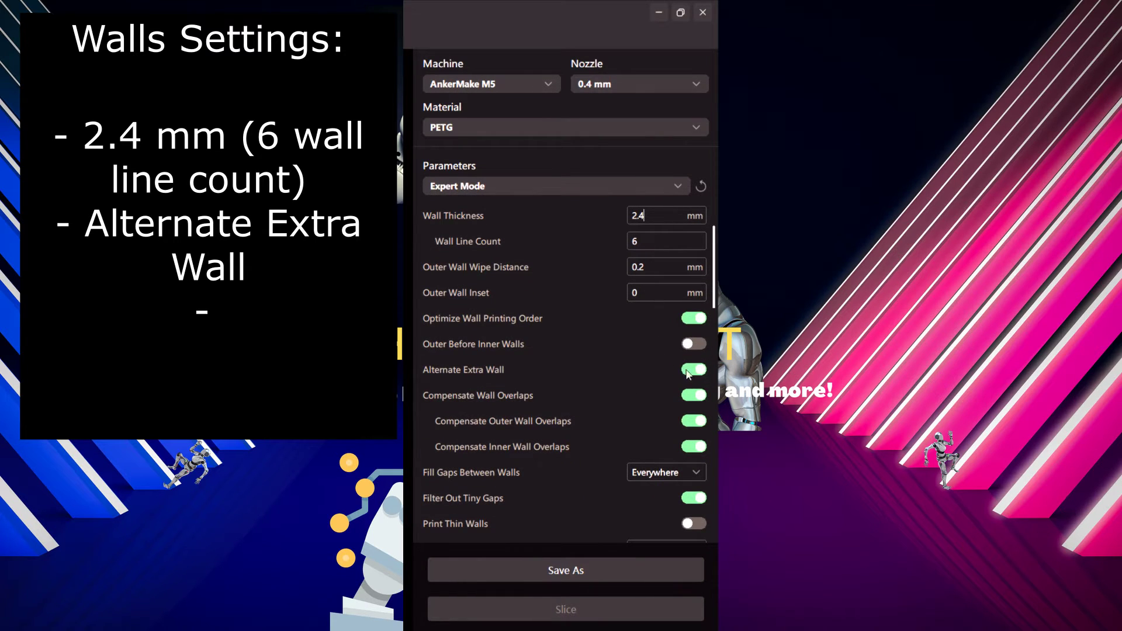
{"action": "scroll", "coordinate": [672, 404], "scroll_direction": "down", "scroll_amount": 3}
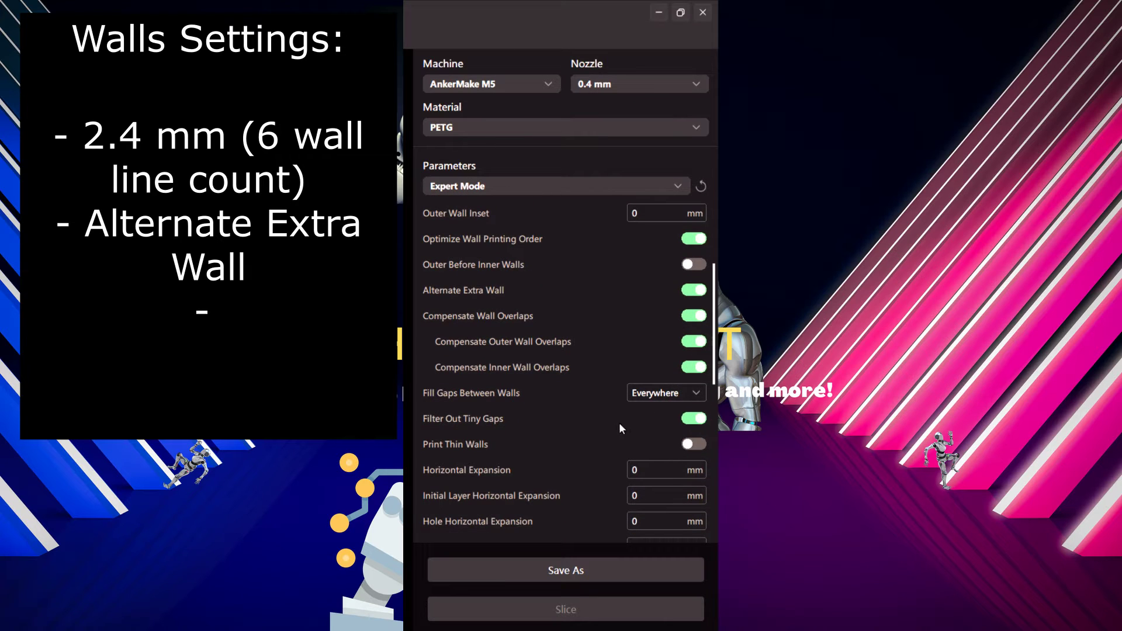
{"action": "scroll", "coordinate": [616, 414], "scroll_direction": "down", "scroll_amount": 3}
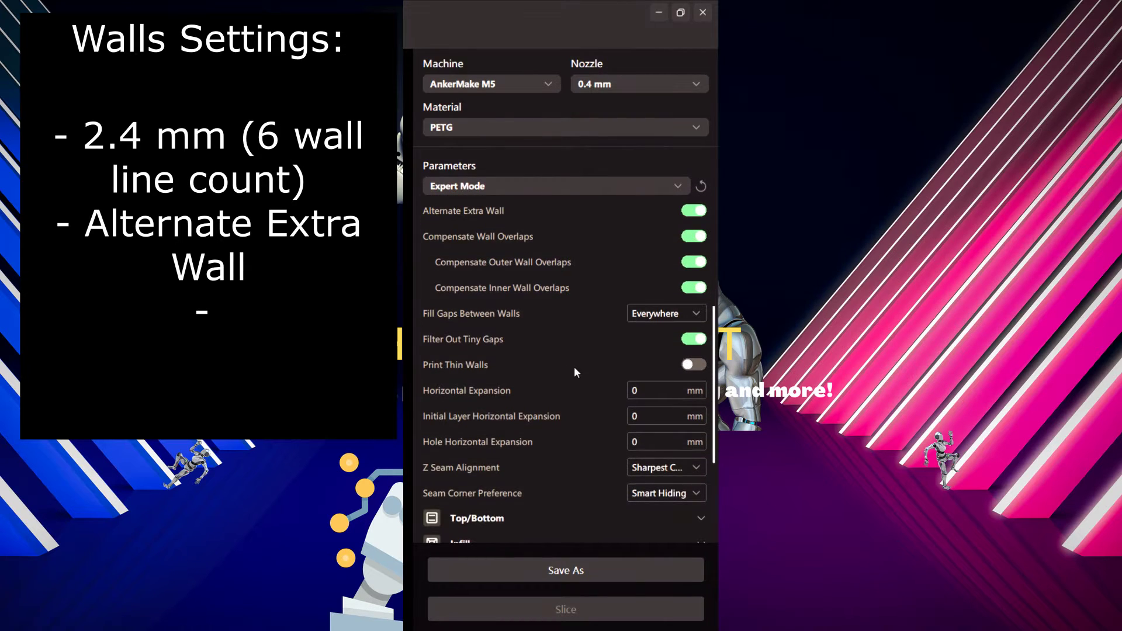
{"action": "left_click", "coordinate": [674, 470]}
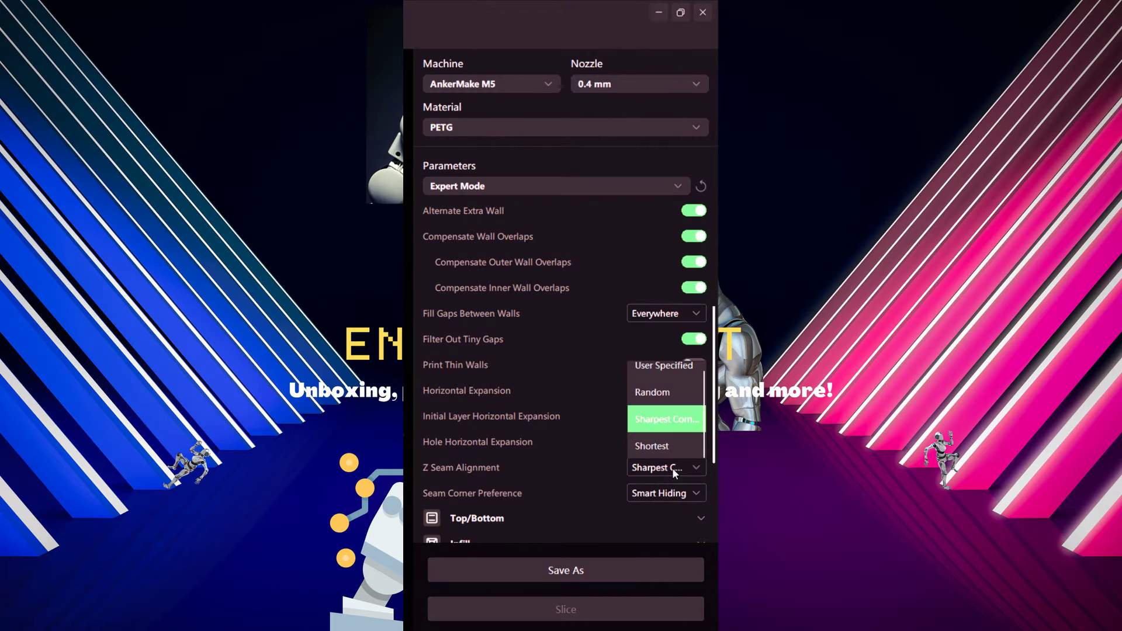
{"action": "left_click", "coordinate": [675, 473]}
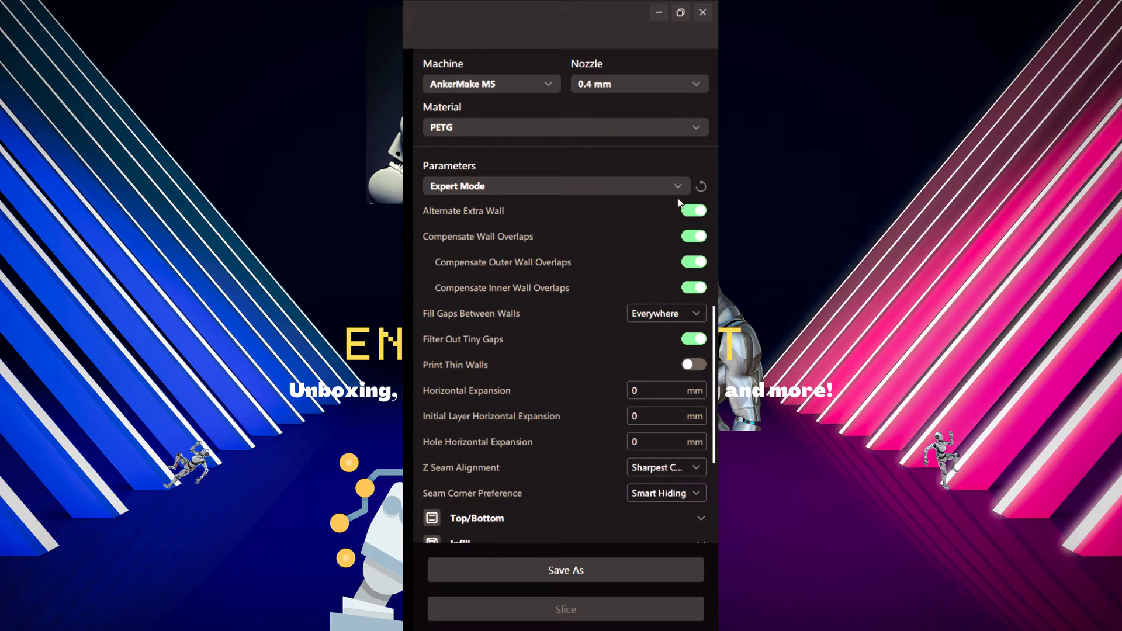
{"action": "scroll", "coordinate": [679, 283], "scroll_direction": "up", "scroll_amount": 5}
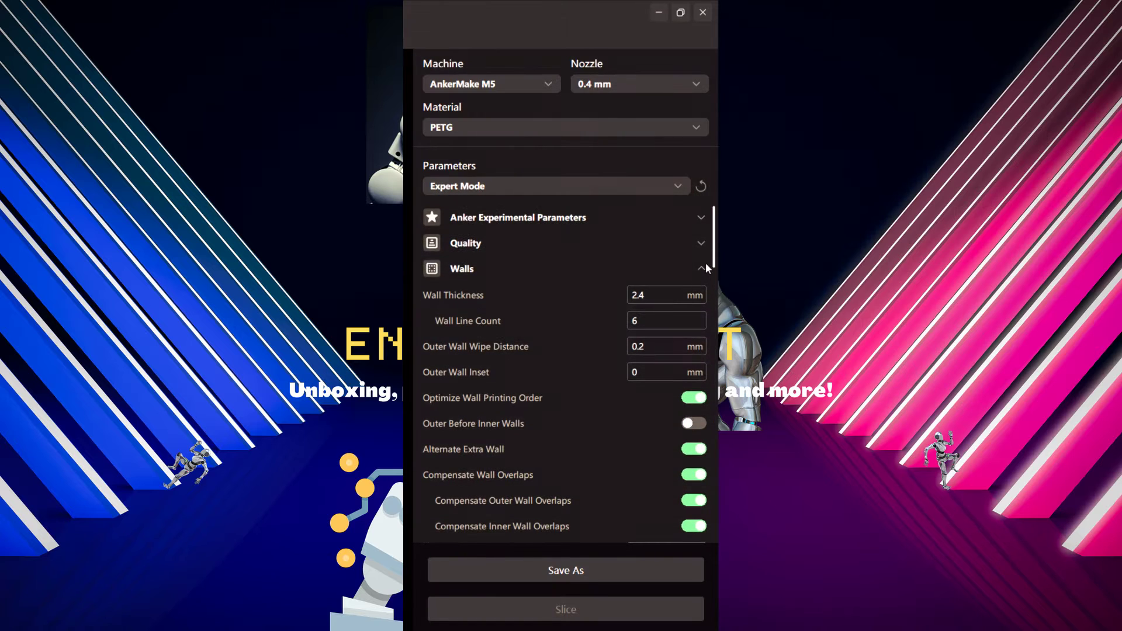
Enter 1.2 mm as the Top/Bottom Thickness.
{"action": "left_click", "coordinate": [700, 270]}
{"action": "left_click", "coordinate": [642, 292]}
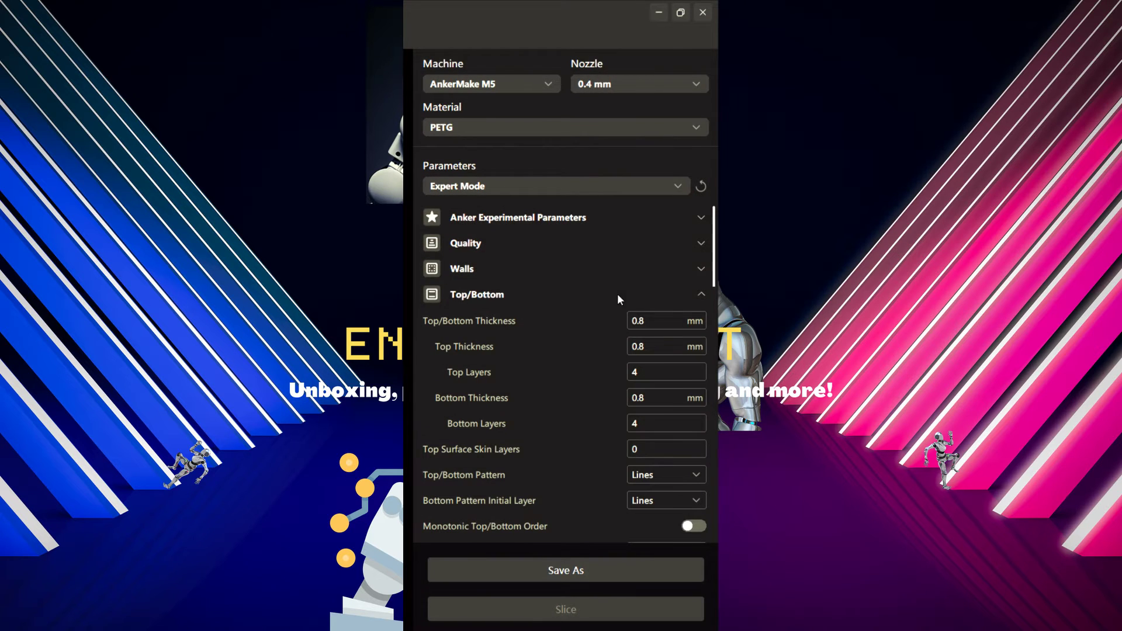
{"action": "left_click", "coordinate": [654, 320]}
{"action": "key", "text": "BackSpace"}
{"action": "key", "text": "BackSpace"}
{"action": "key", "text": "BackSpace"}
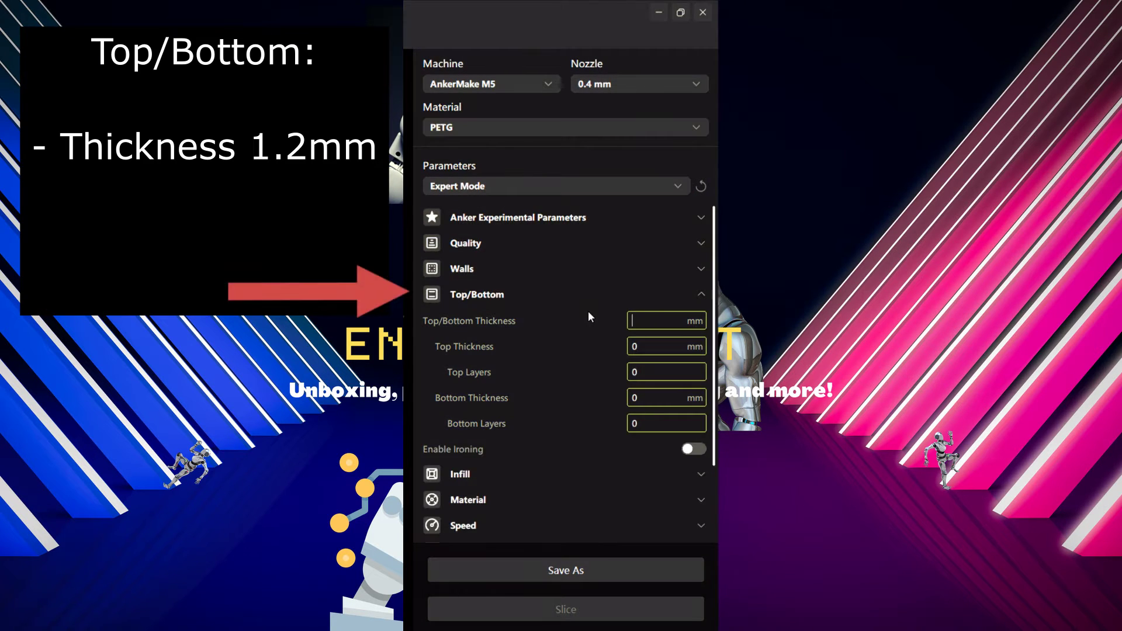
{"action": "type", "text": "1.2"}
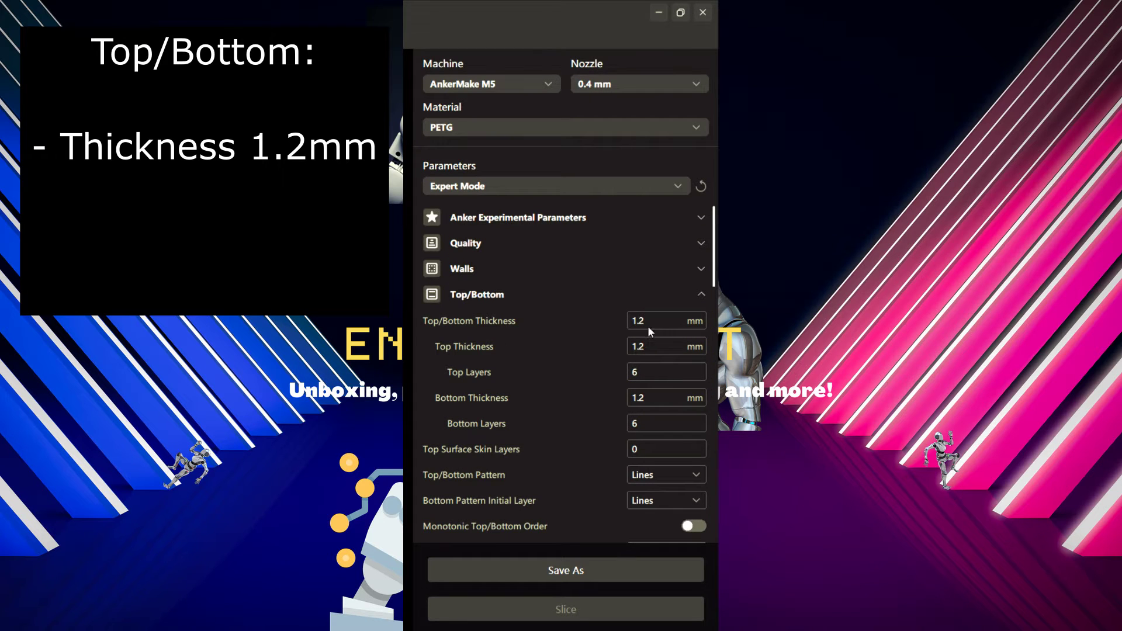
Leave ironing off and recheck the 1.2 mm Top/Bottom Thickness before collapsing the group.
{"action": "scroll", "coordinate": [640, 446], "scroll_direction": "down", "scroll_amount": 2}
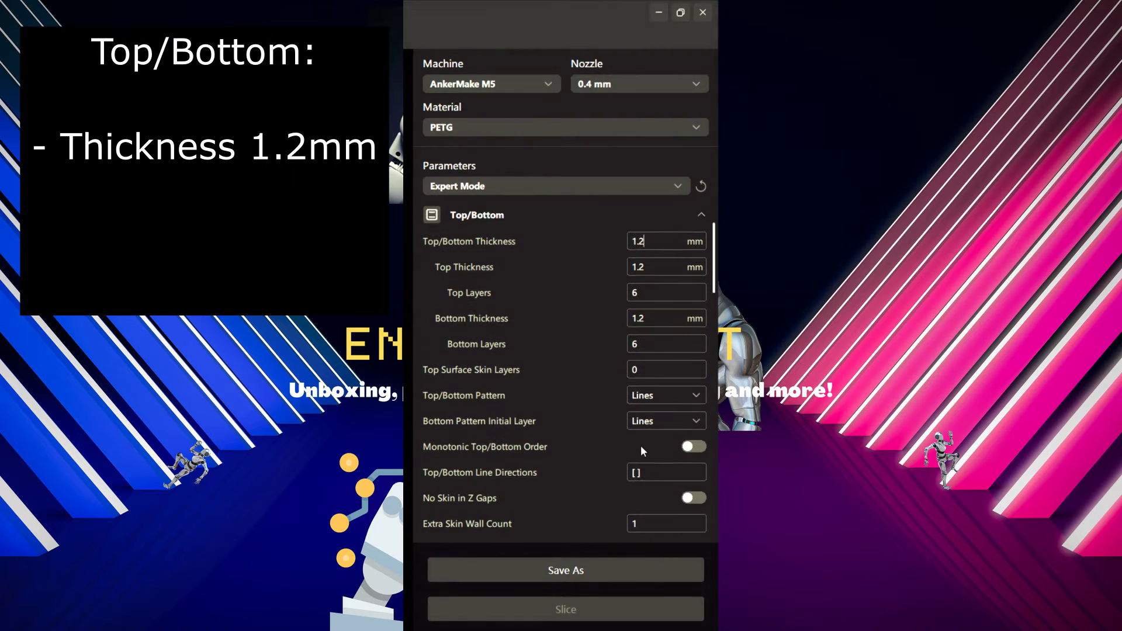
{"action": "scroll", "coordinate": [707, 461], "scroll_direction": "down", "scroll_amount": 2}
{"action": "left_click", "coordinate": [694, 470]}
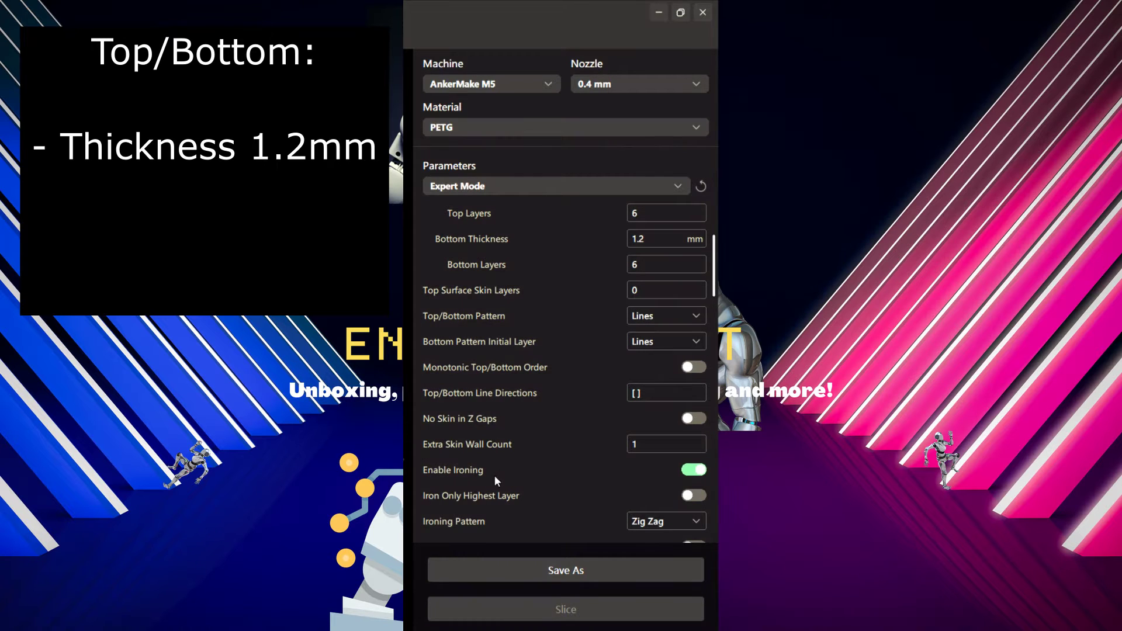
{"action": "scroll", "coordinate": [478, 473], "scroll_direction": "down", "scroll_amount": 2}
{"action": "left_click", "coordinate": [695, 390]}
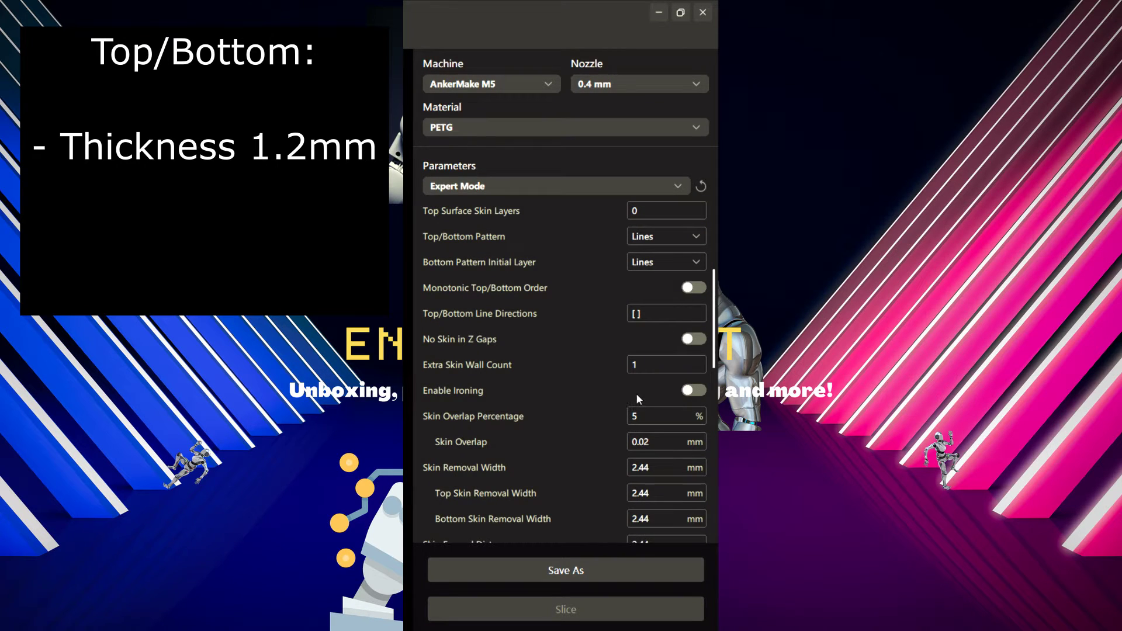
{"action": "scroll", "coordinate": [654, 389], "scroll_direction": "up", "scroll_amount": 6}
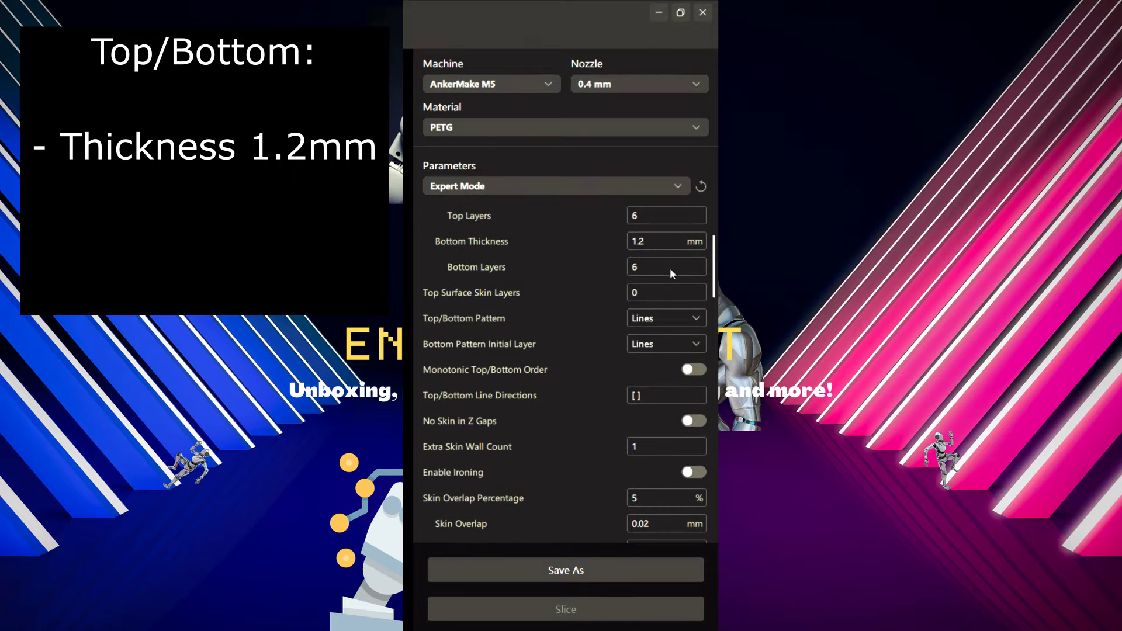
{"action": "left_click", "coordinate": [690, 320]}
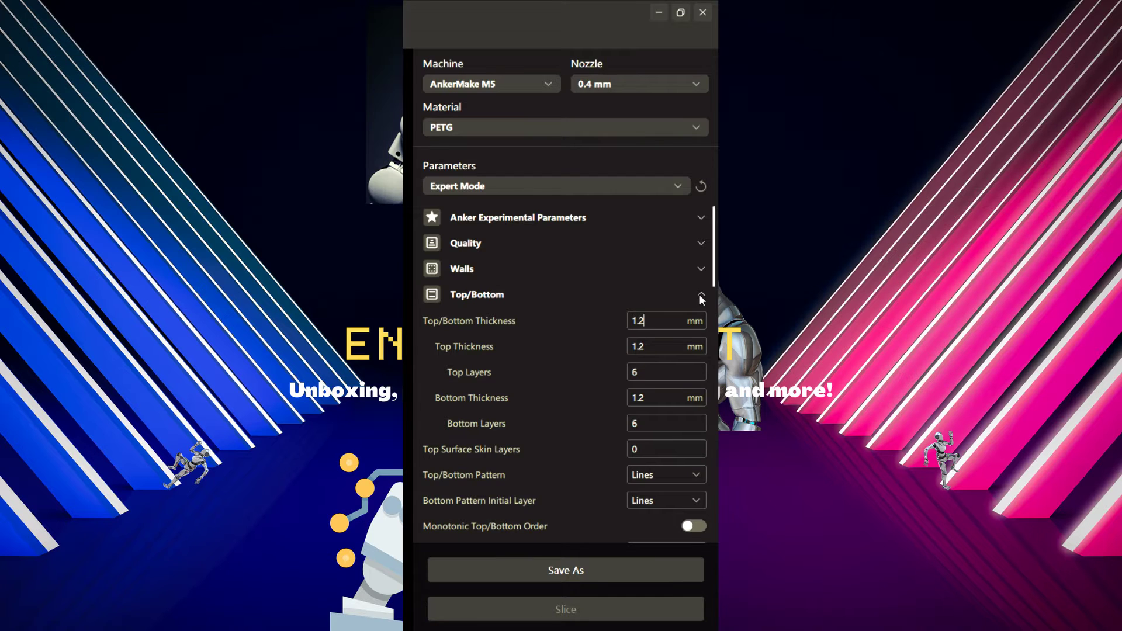
{"action": "left_click", "coordinate": [701, 295]}
Set Infill Density to 20% with the Triangles pattern and Connect Infill Lines on.
{"action": "left_click", "coordinate": [539, 319]}
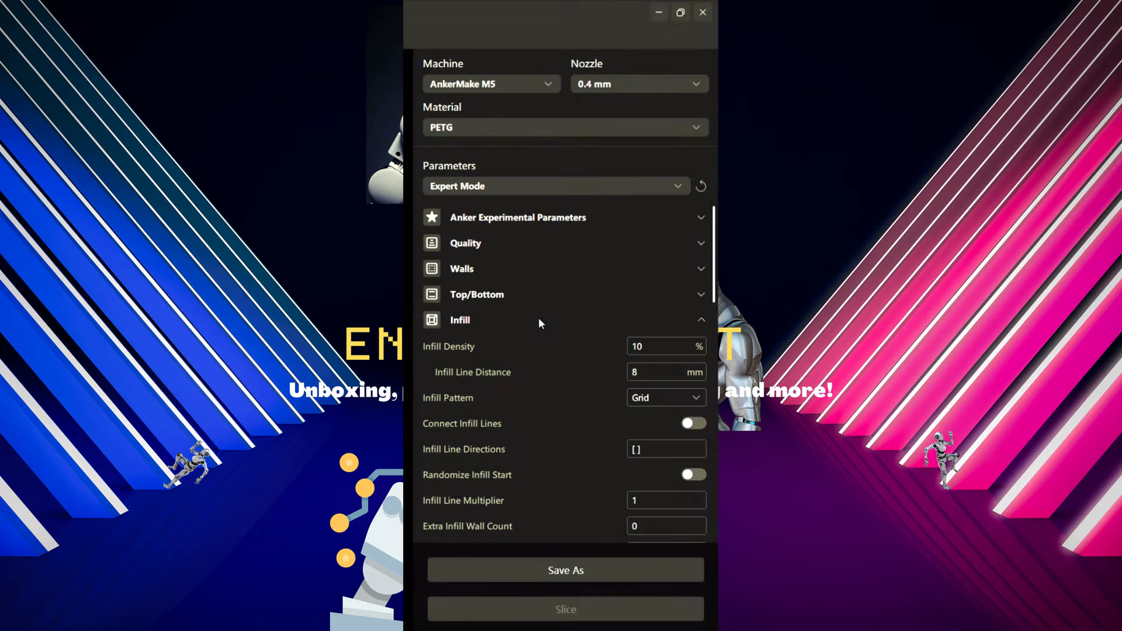
{"action": "left_click", "coordinate": [671, 346]}
{"action": "key", "text": "BackSpace"}
{"action": "key", "text": "BackSpace"}
{"action": "type", "text": "20"}
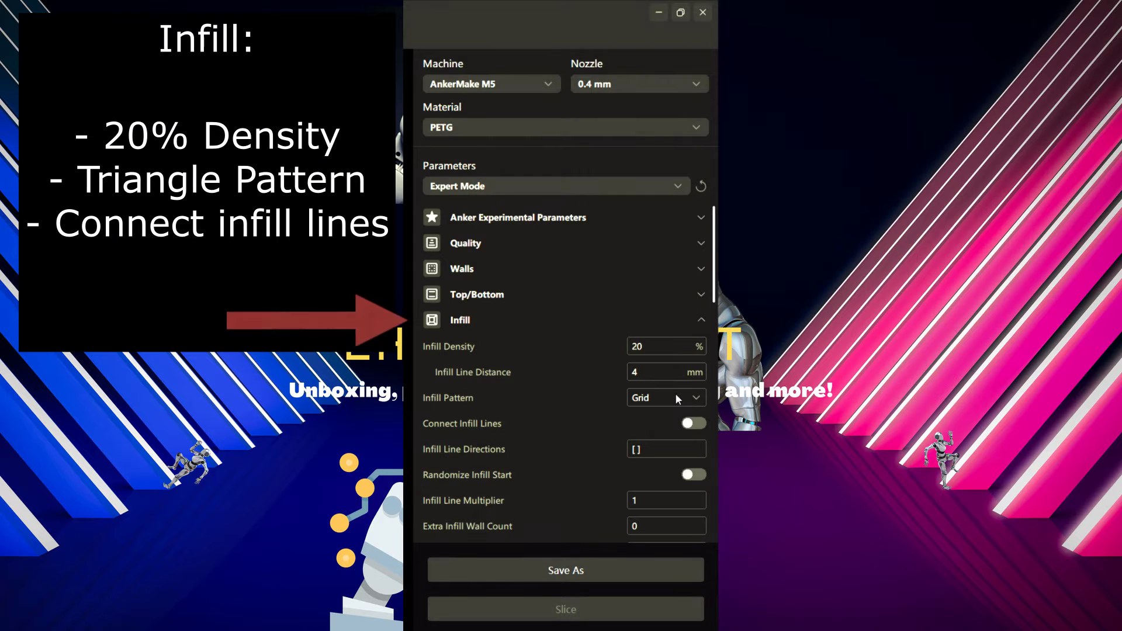
{"action": "left_click", "coordinate": [675, 394]}
{"action": "scroll", "coordinate": [668, 304], "scroll_direction": "down", "scroll_amount": 1}
{"action": "left_click", "coordinate": [665, 370]}
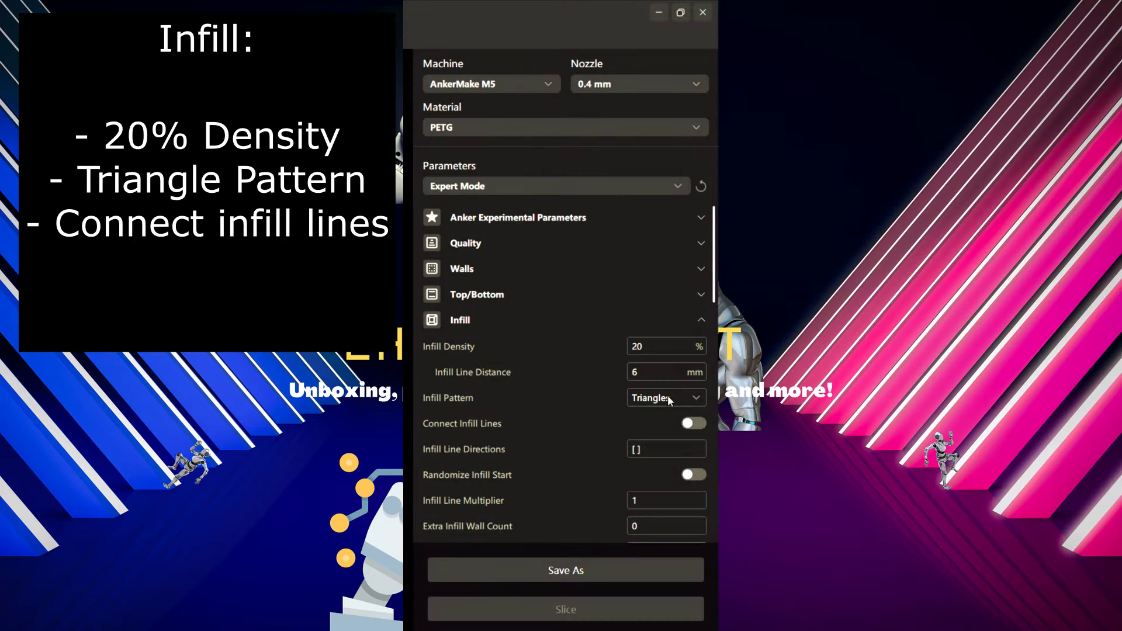
{"action": "left_click", "coordinate": [694, 423]}
Review the infill settings and bring up the Speed section showing 250 mm/s print speed.
{"action": "scroll", "coordinate": [572, 425], "scroll_direction": "down", "scroll_amount": 2}
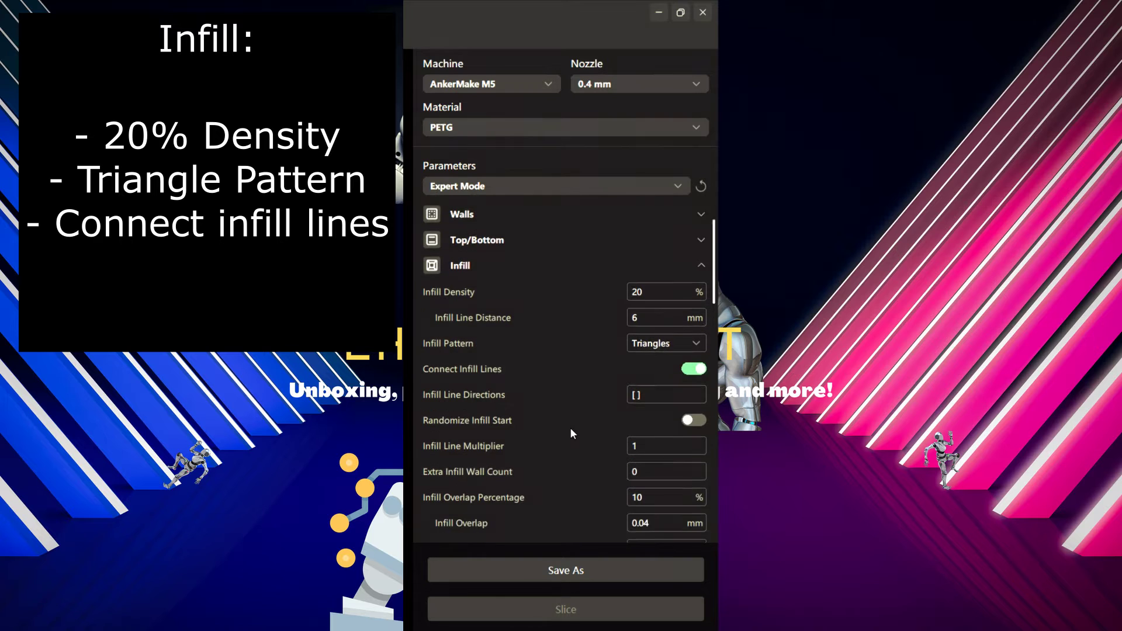
{"action": "scroll", "coordinate": [570, 386], "scroll_direction": "down", "scroll_amount": 4}
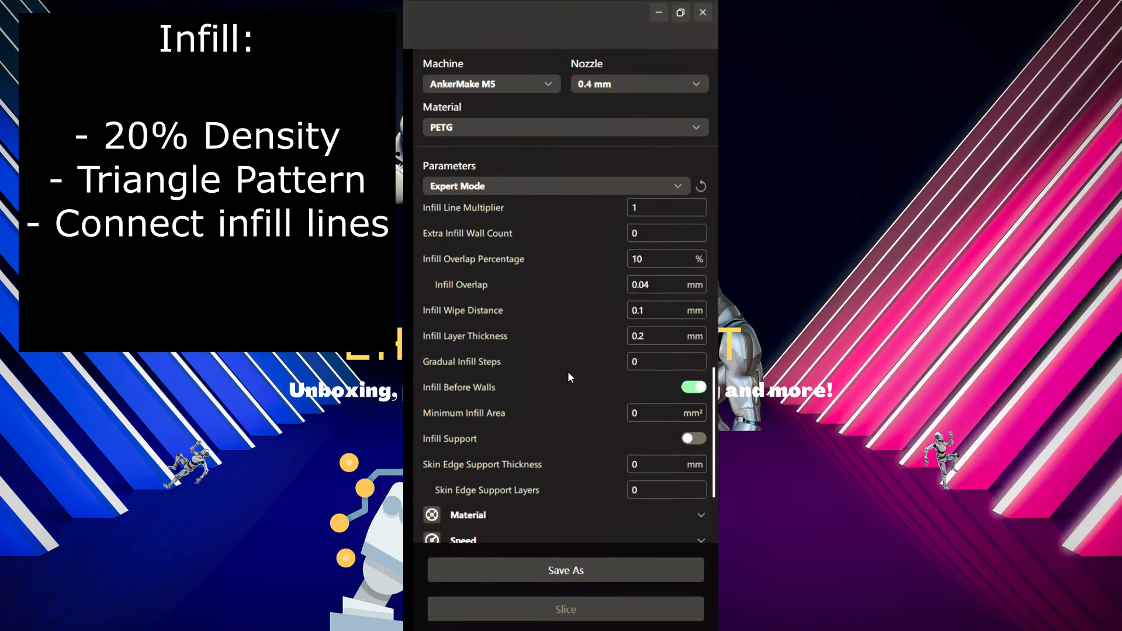
{"action": "scroll", "coordinate": [560, 440], "scroll_direction": "up", "scroll_amount": 6}
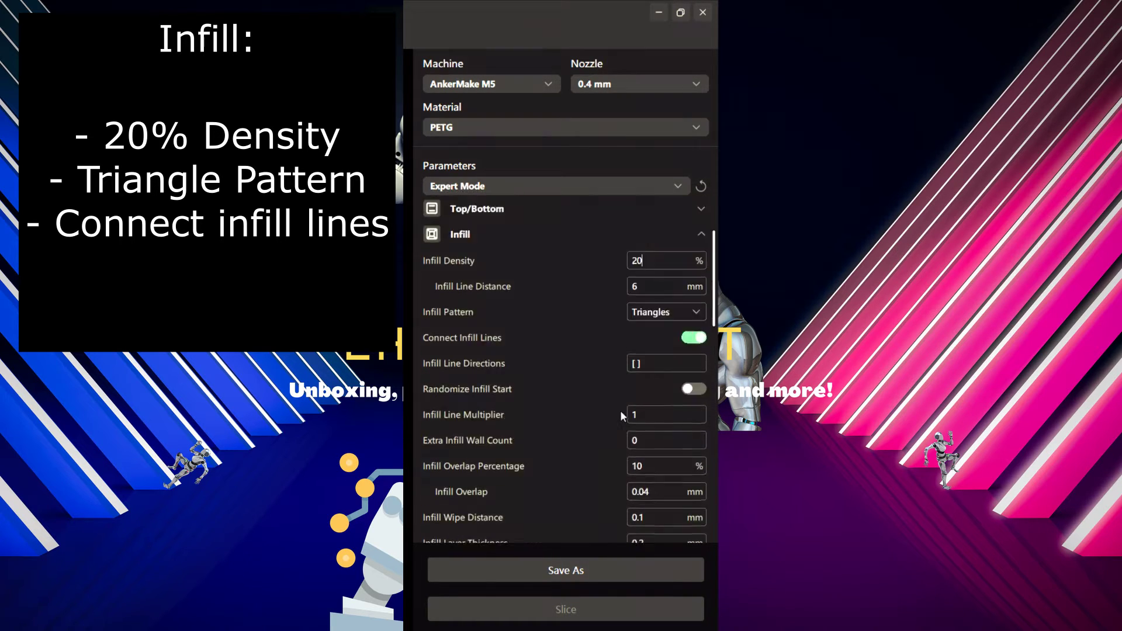
{"action": "left_click", "coordinate": [701, 318]}
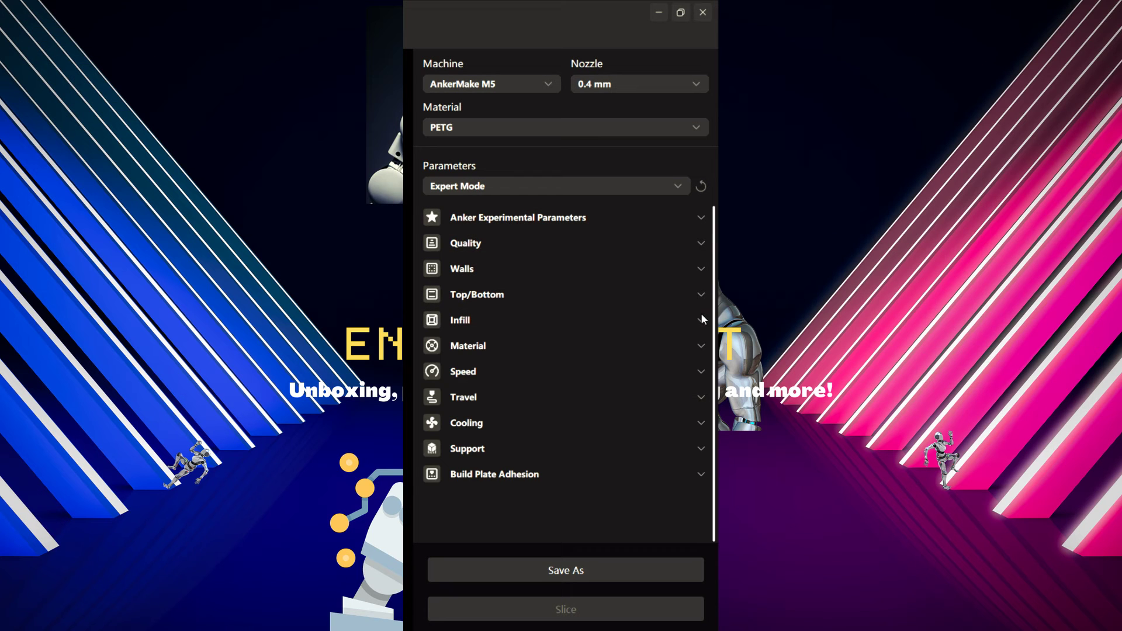
{"action": "left_click", "coordinate": [652, 350]}
{"action": "left_click", "coordinate": [652, 350]}
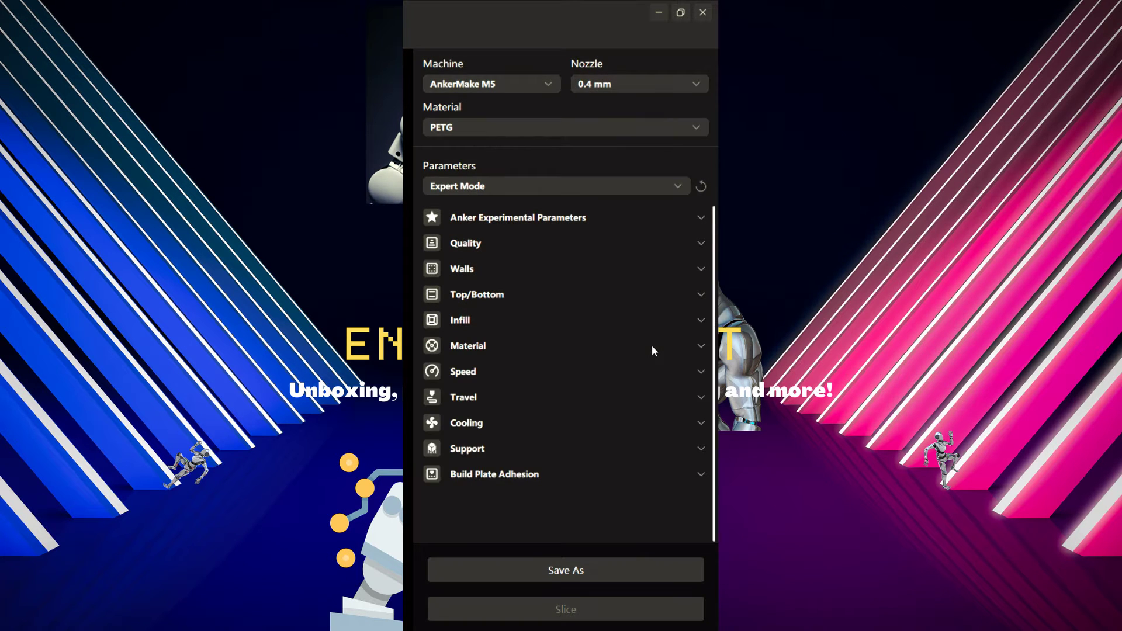
{"action": "left_click", "coordinate": [625, 370]}
{"action": "scroll", "coordinate": [647, 327], "scroll_direction": "down", "scroll_amount": 5}
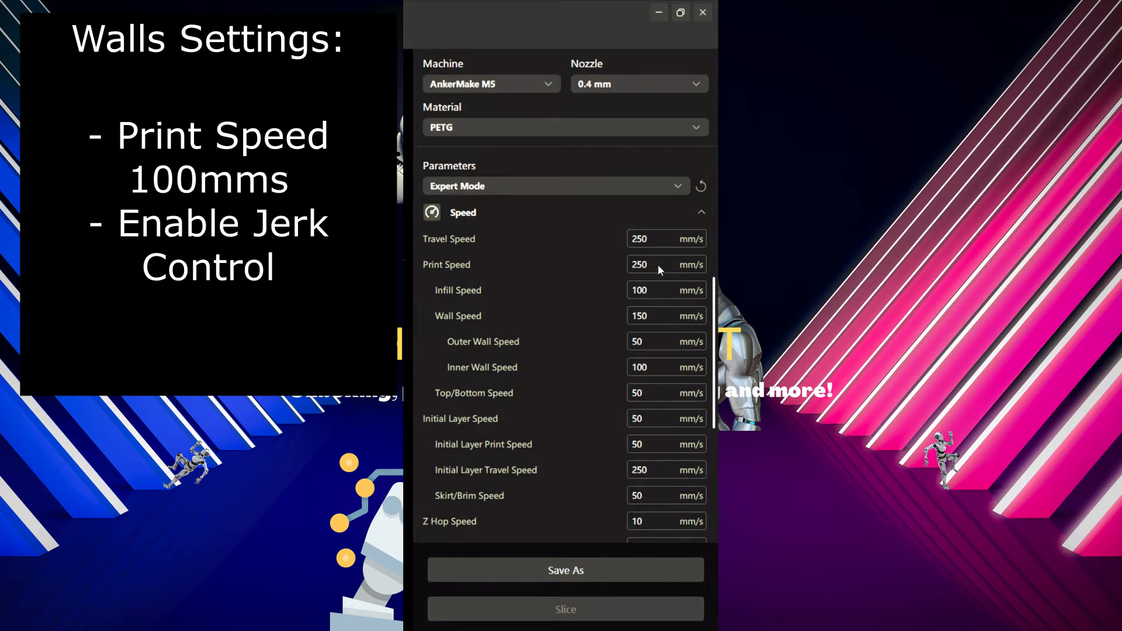
Change Print Speed from 250 to 100 mm/s.
{"action": "key", "text": "BackSpace"}
{"action": "key", "text": "BackSpace"}
{"action": "type", "text": "100"}
{"action": "scroll", "coordinate": [650, 265], "scroll_direction": "down", "scroll_amount": 5}
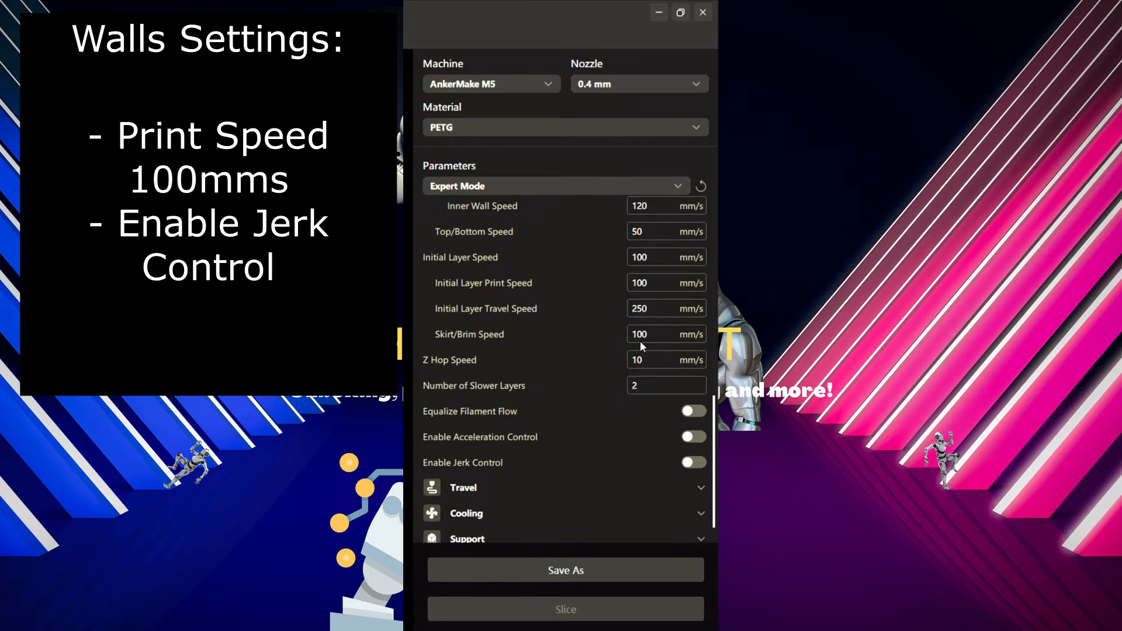
{"action": "scroll", "coordinate": [639, 341], "scroll_direction": "up", "scroll_amount": 10}
Re-check the Infill and Material sections, then return to the Speed settings.
{"action": "left_click", "coordinate": [699, 328]}
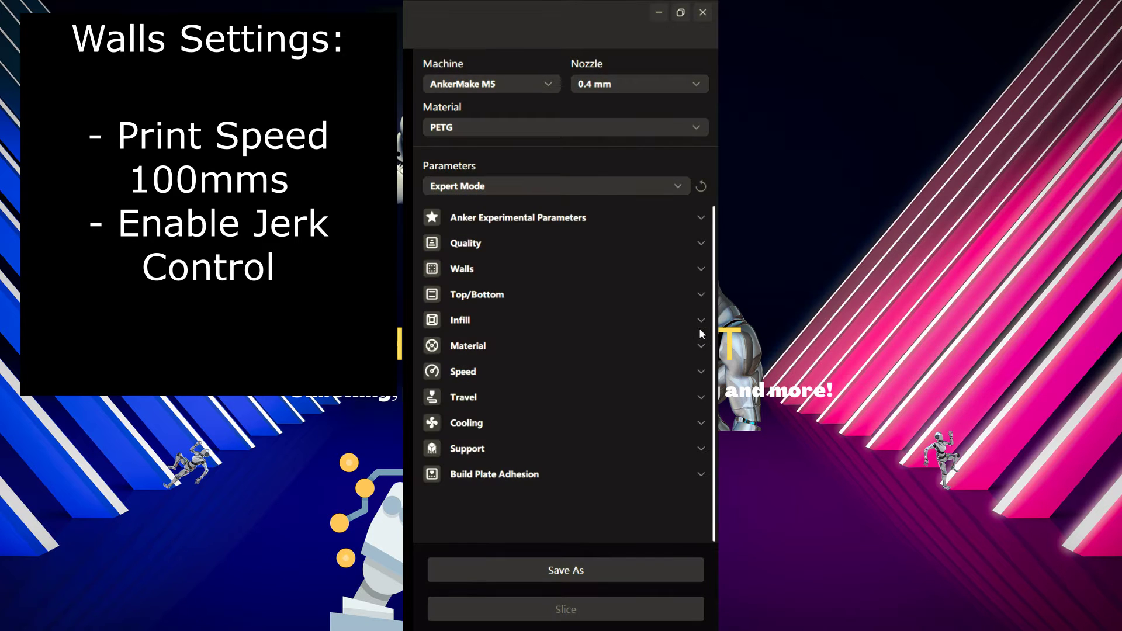
{"action": "left_click", "coordinate": [694, 323]}
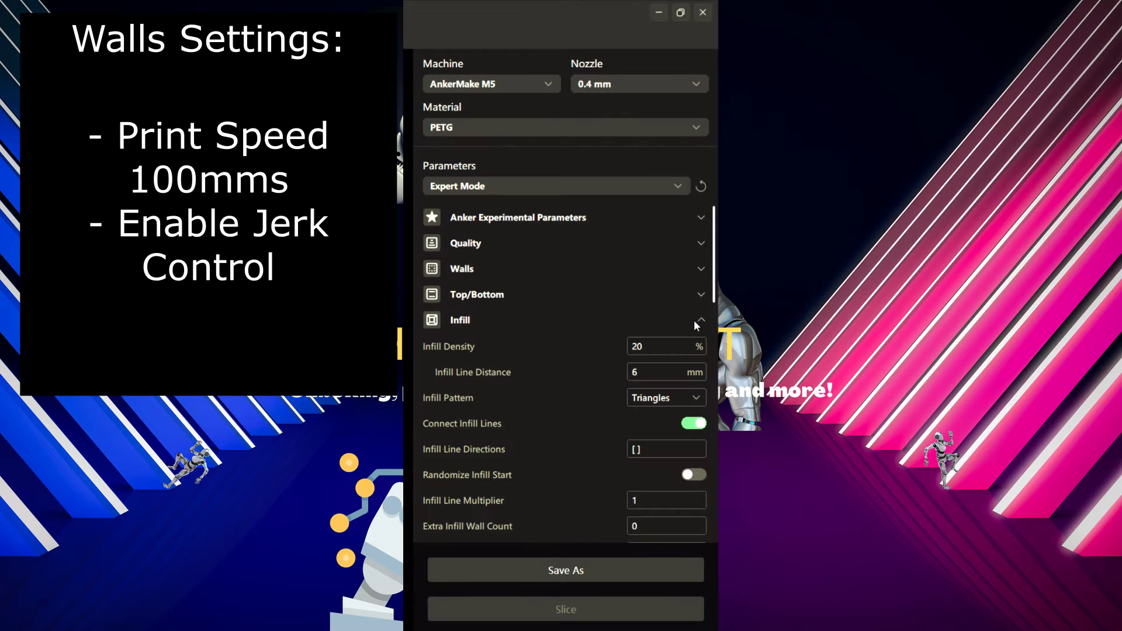
{"action": "left_click", "coordinate": [694, 322]}
{"action": "left_click", "coordinate": [699, 345]}
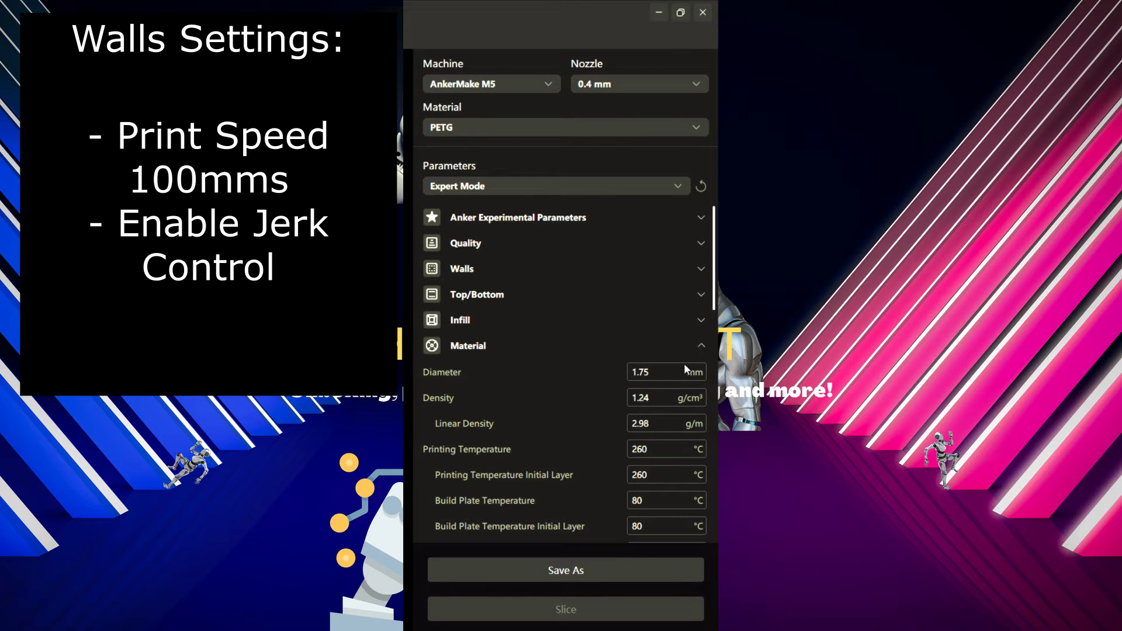
{"action": "left_click", "coordinate": [697, 345]}
{"action": "left_click", "coordinate": [695, 370]}
{"action": "scroll", "coordinate": [645, 399], "scroll_direction": "down", "scroll_amount": 5}
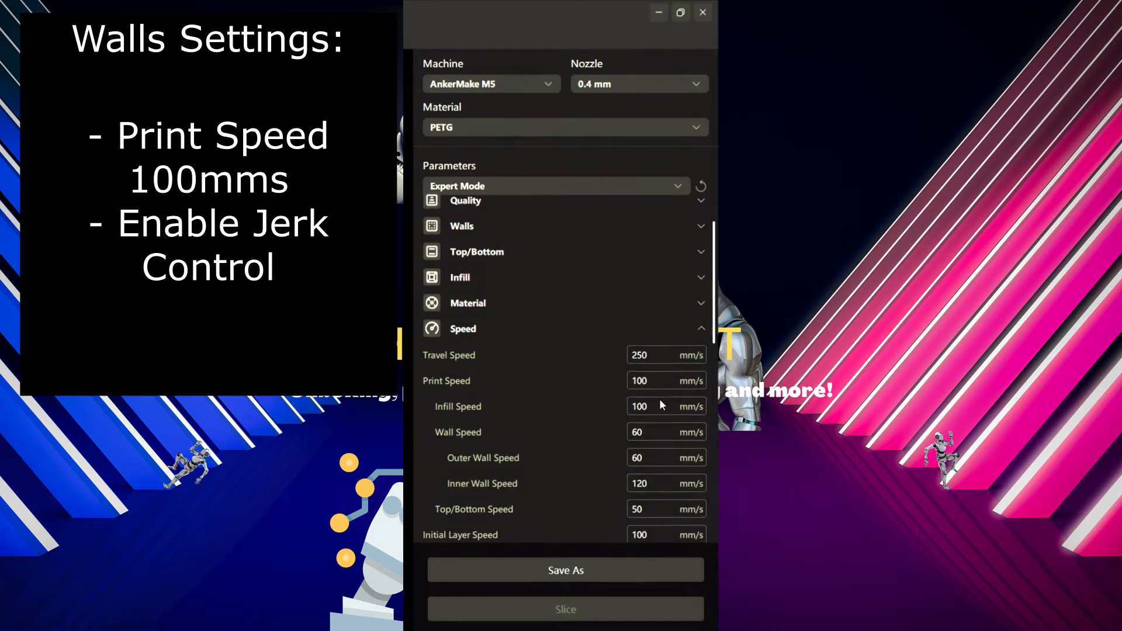
{"action": "scroll", "coordinate": [654, 397], "scroll_direction": "down", "scroll_amount": 1}
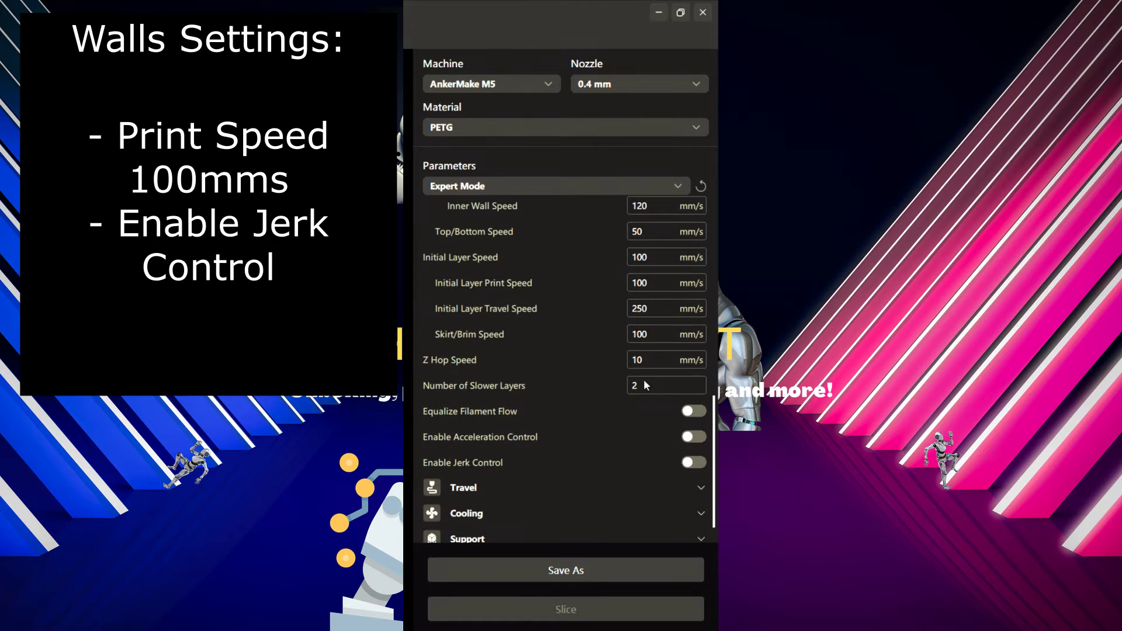
Enable Jerk Control while leaving Acceleration Control off.
{"action": "left_click", "coordinate": [693, 462]}
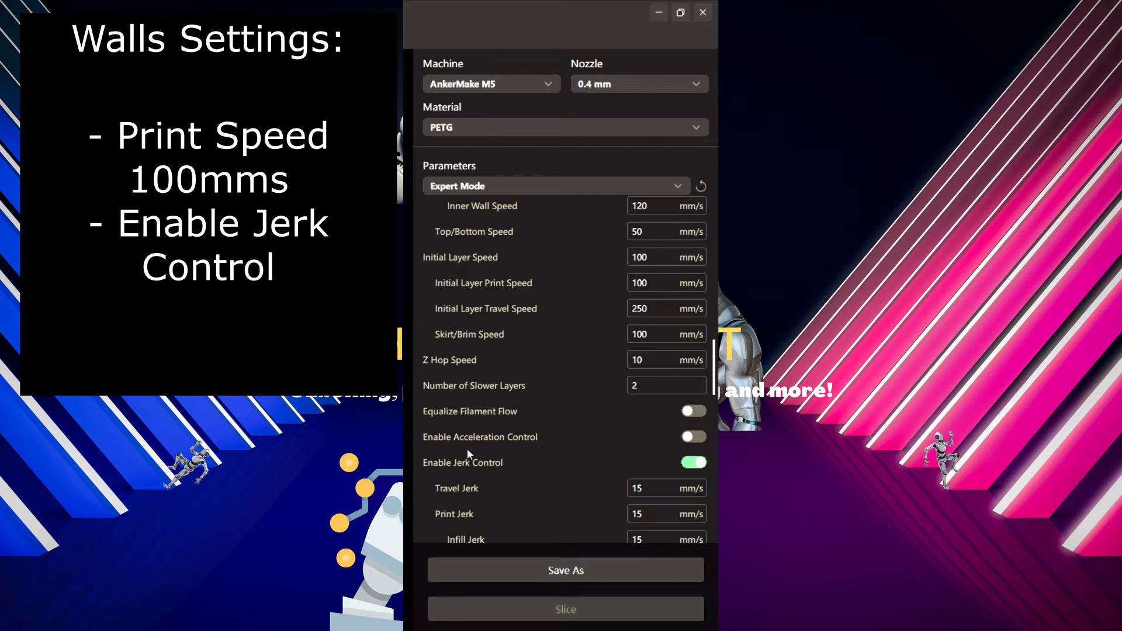
{"action": "left_click", "coordinate": [693, 437]}
{"action": "left_click", "coordinate": [694, 438]}
{"action": "scroll", "coordinate": [629, 421], "scroll_direction": "up", "scroll_amount": 5}
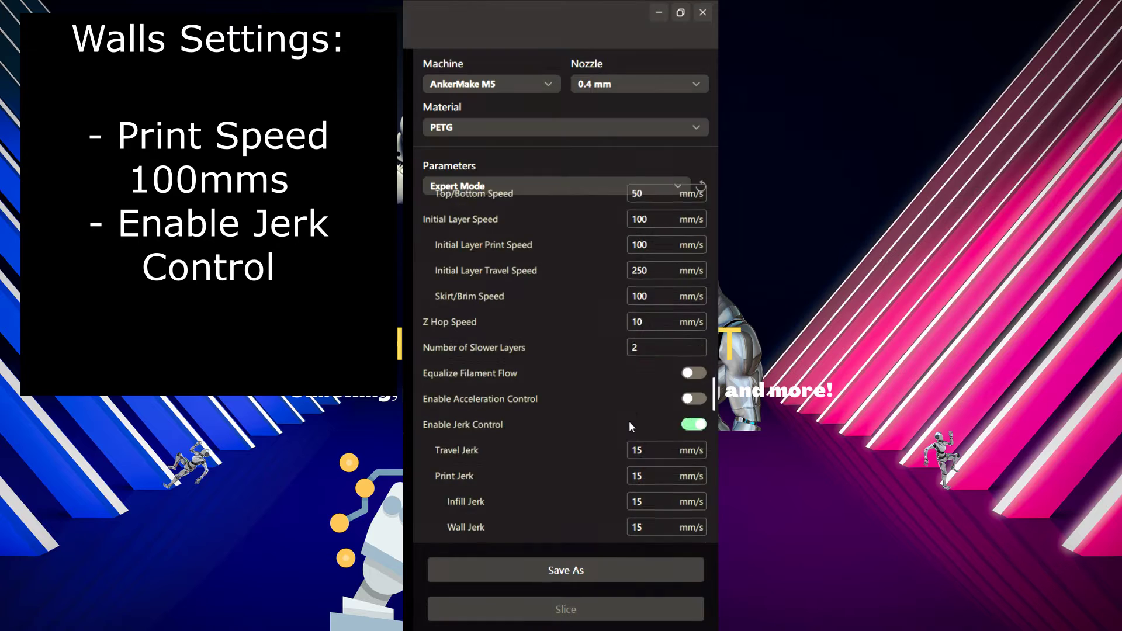
{"action": "scroll", "coordinate": [661, 328], "scroll_direction": "up", "scroll_amount": 2}
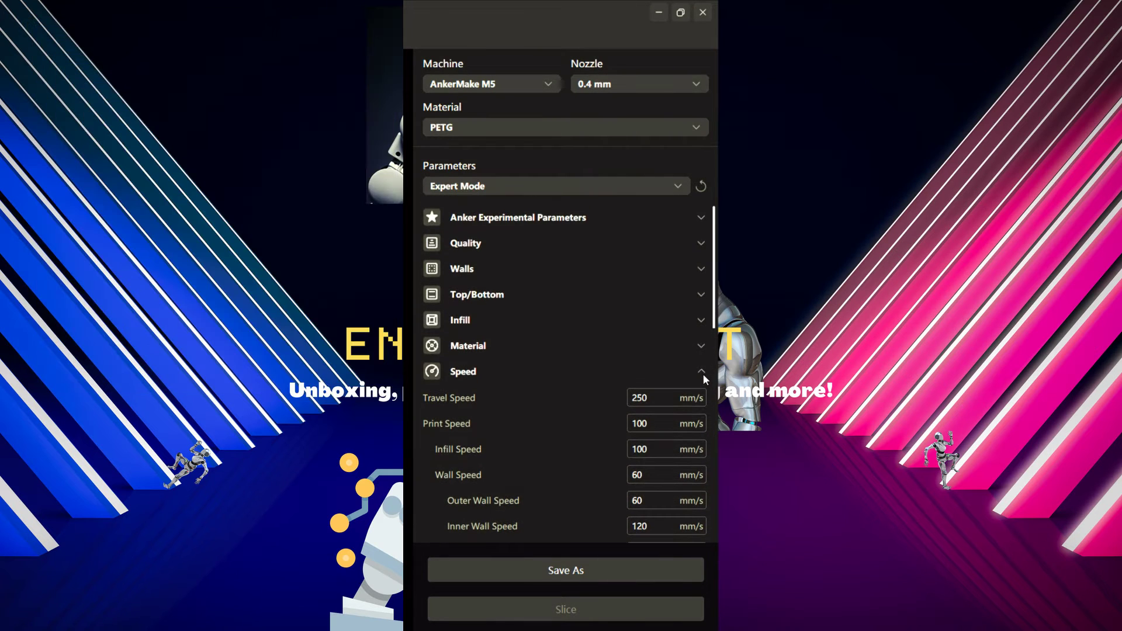
Switch off Enable Print Cooling and expand the Support section, where Generate Support is off.
{"action": "left_click", "coordinate": [701, 372]}
{"action": "left_click", "coordinate": [509, 422]}
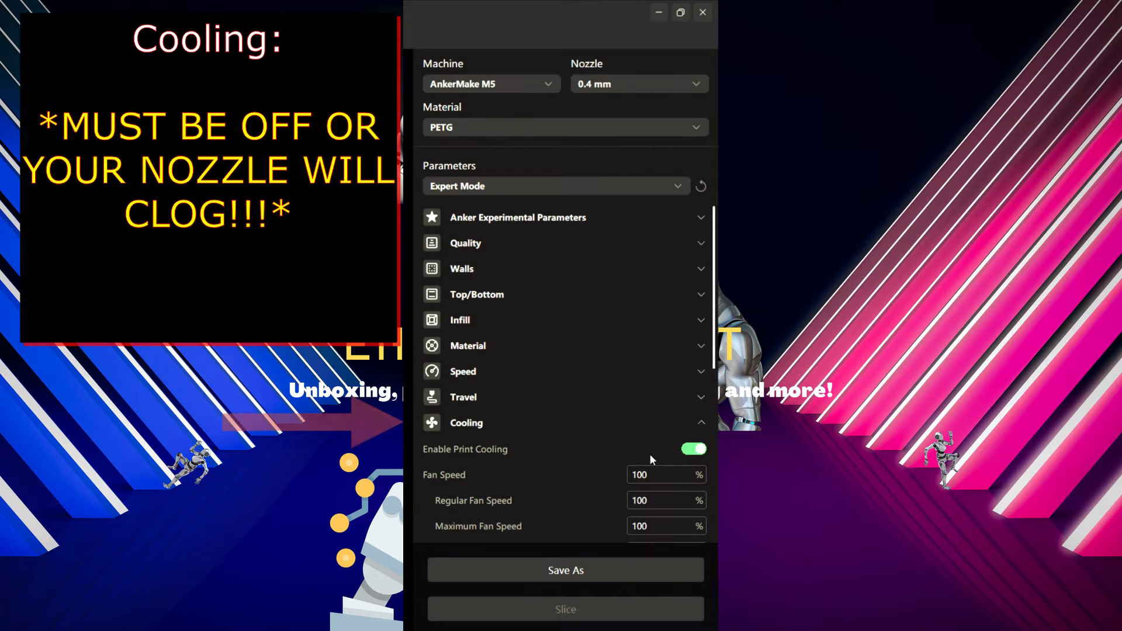
{"action": "left_click", "coordinate": [688, 448]}
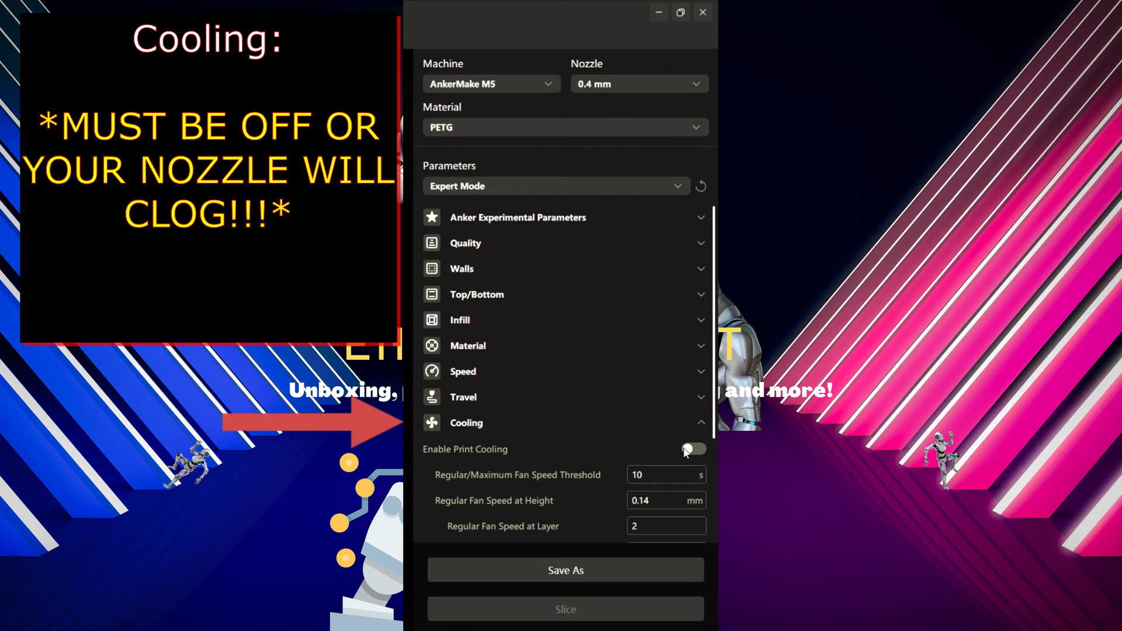
{"action": "left_click", "coordinate": [570, 424]}
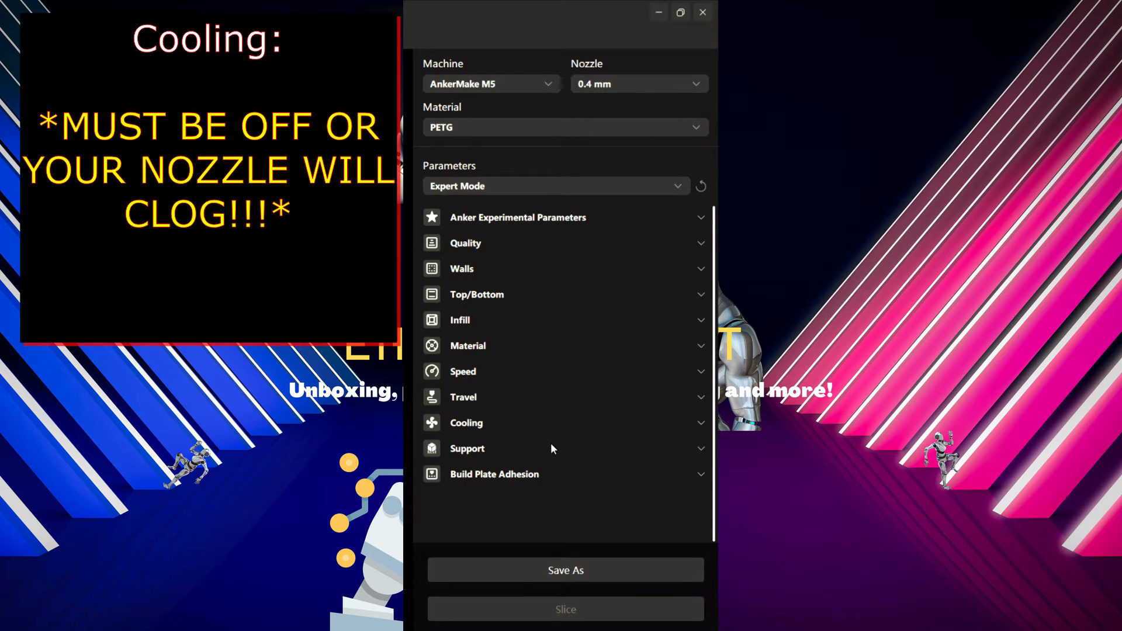
{"action": "left_click", "coordinate": [534, 454]}
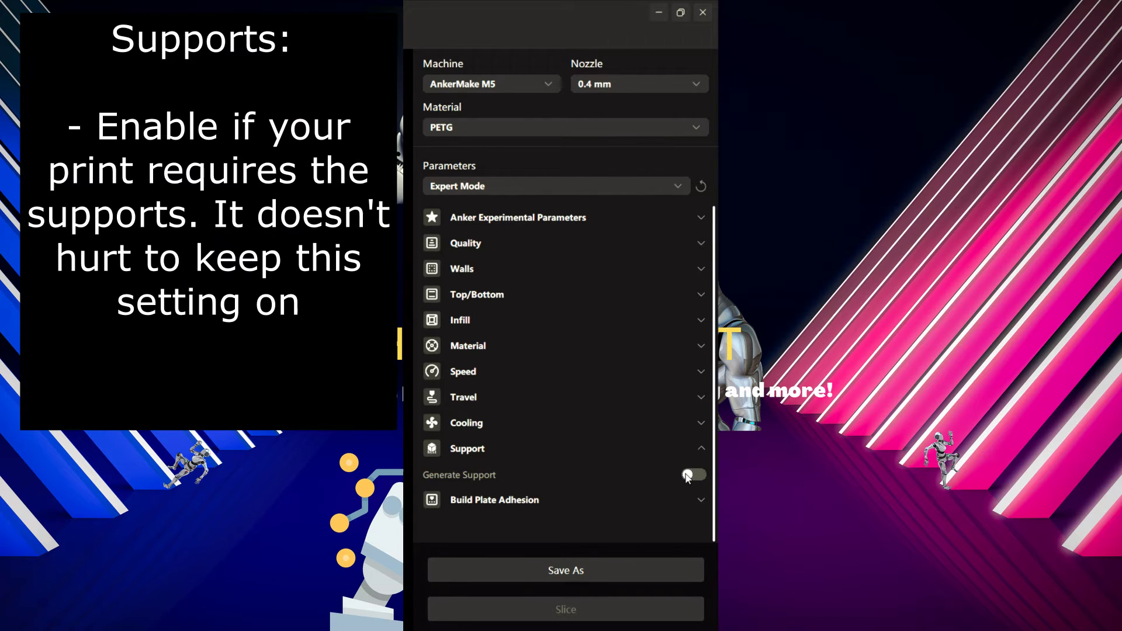
Enable supports with Tree structure placed only Touching Build Plate.
{"action": "left_click", "coordinate": [689, 475]}
{"action": "scroll", "coordinate": [658, 461], "scroll_direction": "down", "scroll_amount": 2}
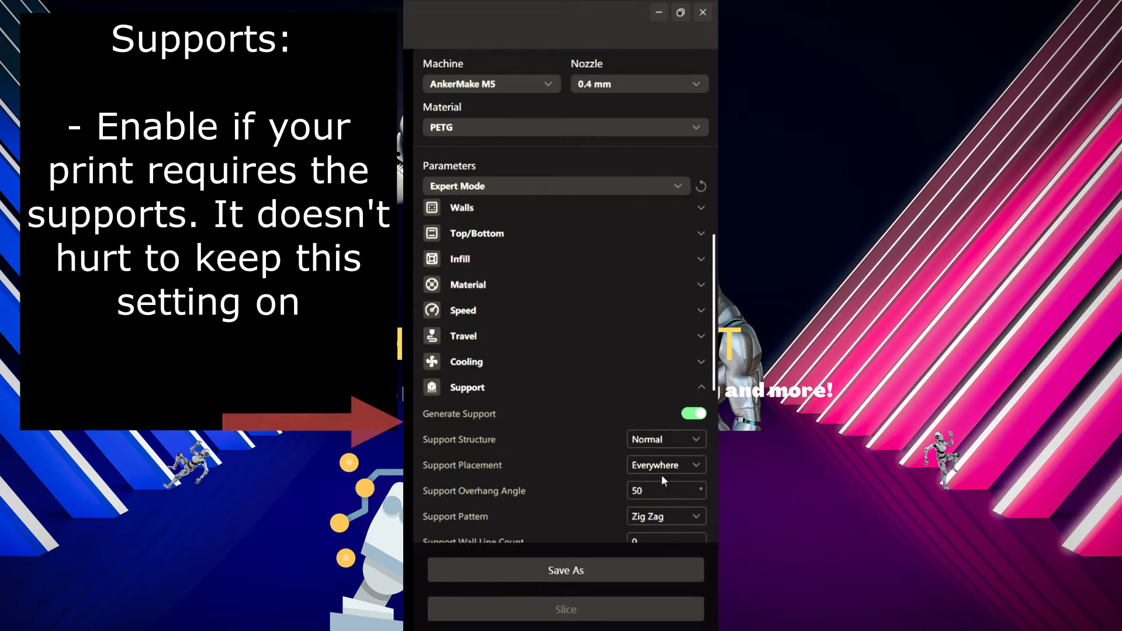
{"action": "left_click", "coordinate": [671, 448]}
{"action": "left_click", "coordinate": [666, 465]}
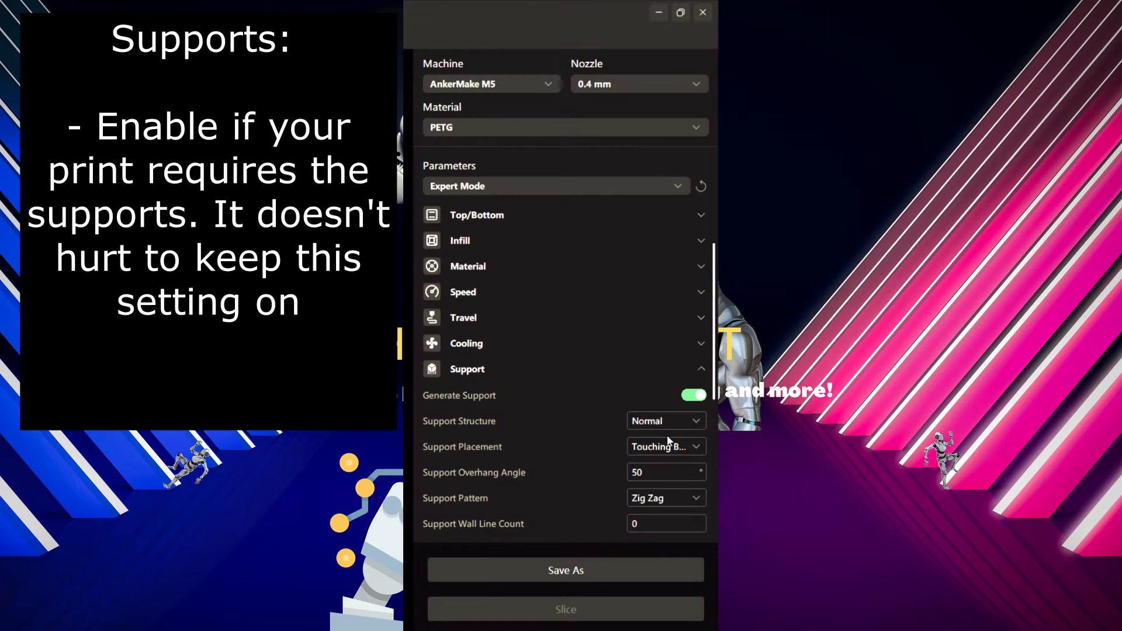
{"action": "left_click", "coordinate": [667, 422]}
{"action": "left_click", "coordinate": [654, 464]}
Set Support Density to 1%, giving 40 mm line distances, and collapse Support.
{"action": "scroll", "coordinate": [585, 456], "scroll_direction": "down", "scroll_amount": 1}
{"action": "scroll", "coordinate": [581, 452], "scroll_direction": "down", "scroll_amount": 3}
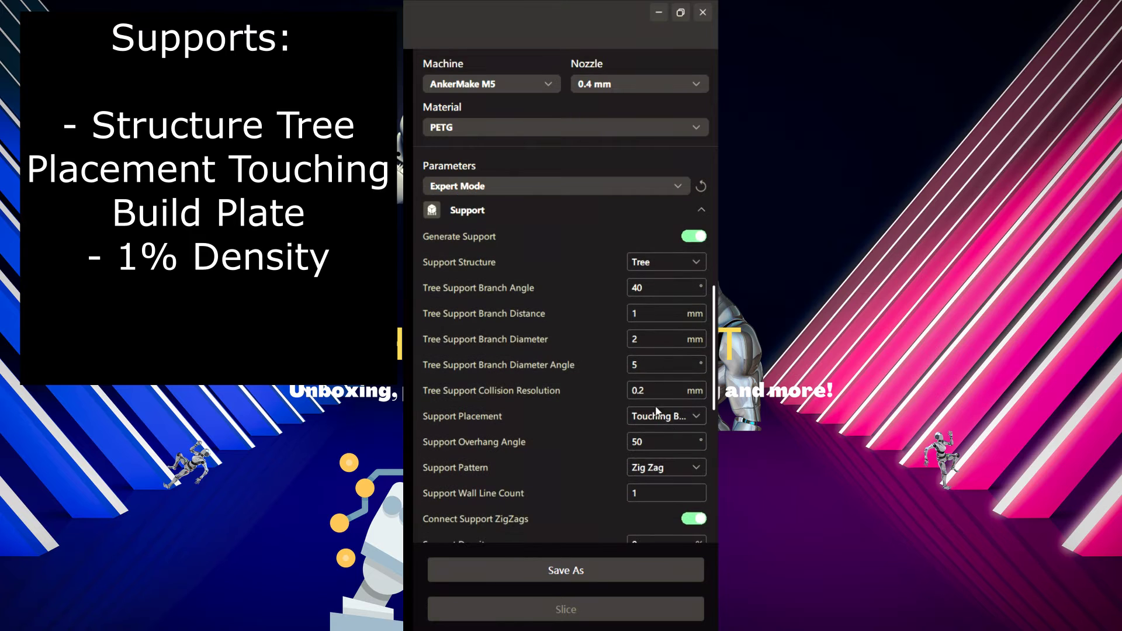
{"action": "scroll", "coordinate": [641, 387], "scroll_direction": "down", "scroll_amount": 2}
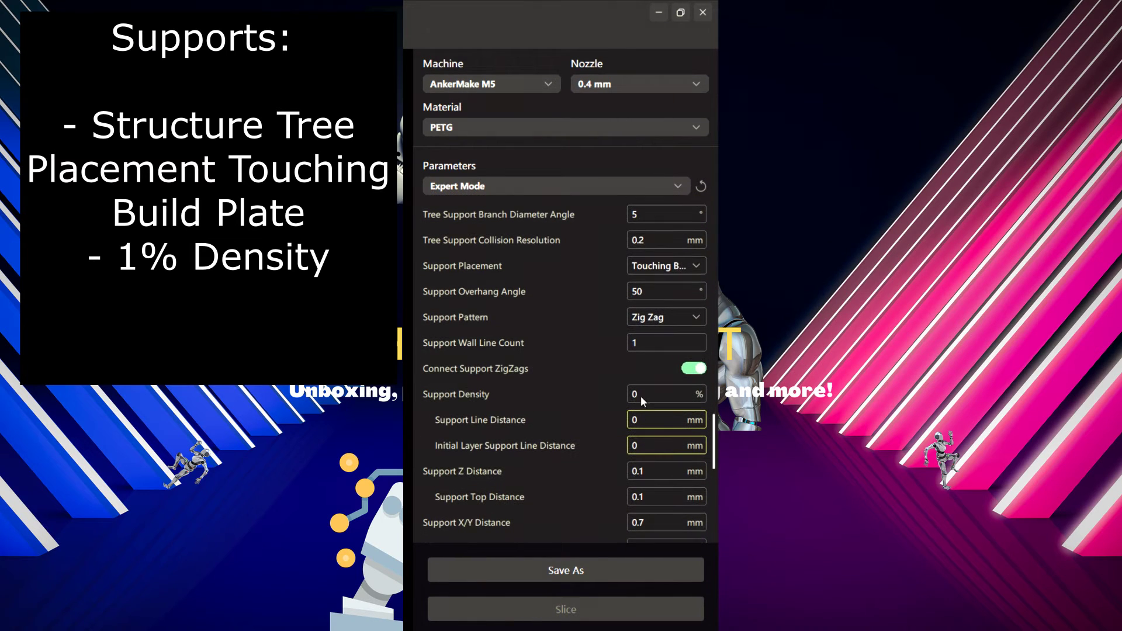
{"action": "type", "text": "1"}
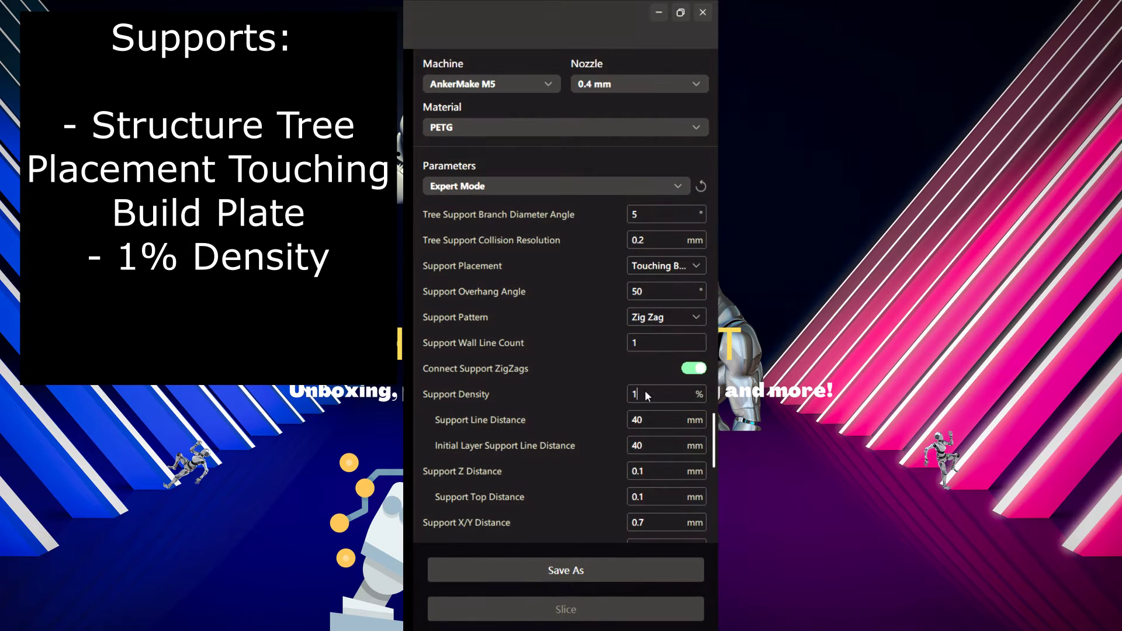
{"action": "scroll", "coordinate": [625, 398], "scroll_direction": "up", "scroll_amount": 3}
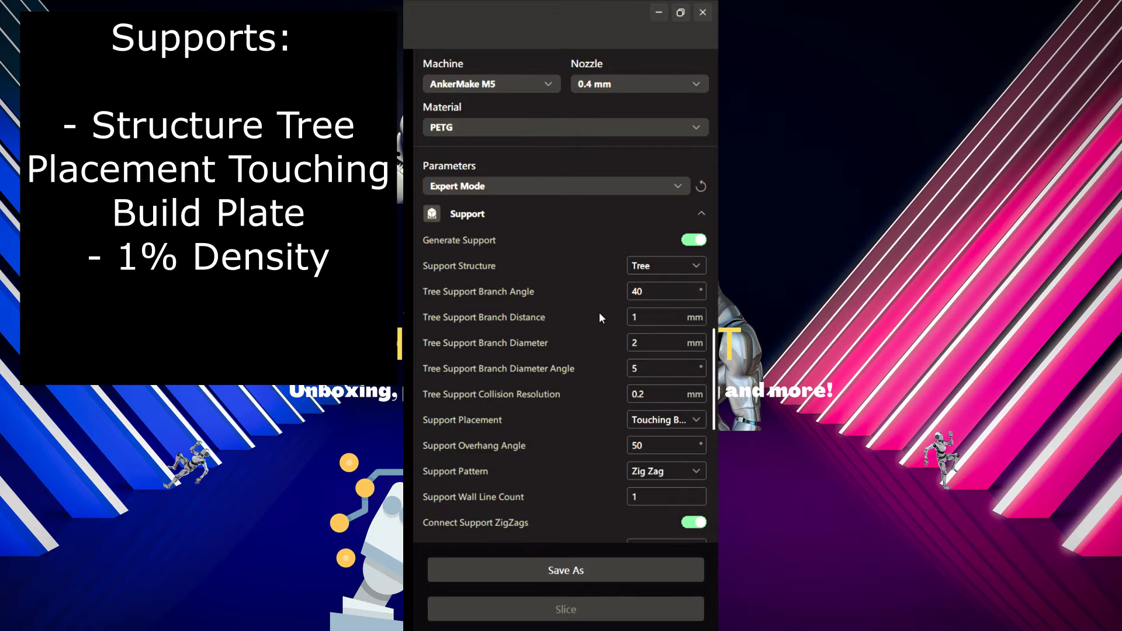
{"action": "left_click", "coordinate": [701, 215]}
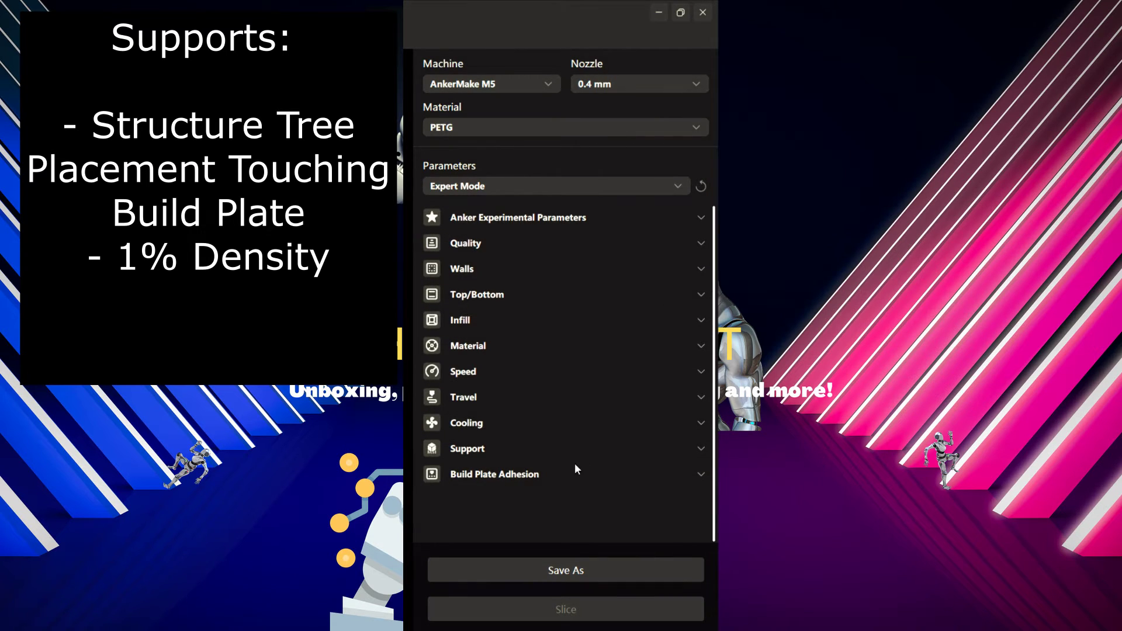
Confirm adhesion is a one-line Skirt at 3 mm distance, then collapse it.
{"action": "left_click", "coordinate": [555, 468]}
{"action": "scroll", "coordinate": [658, 448], "scroll_direction": "down", "scroll_amount": 1}
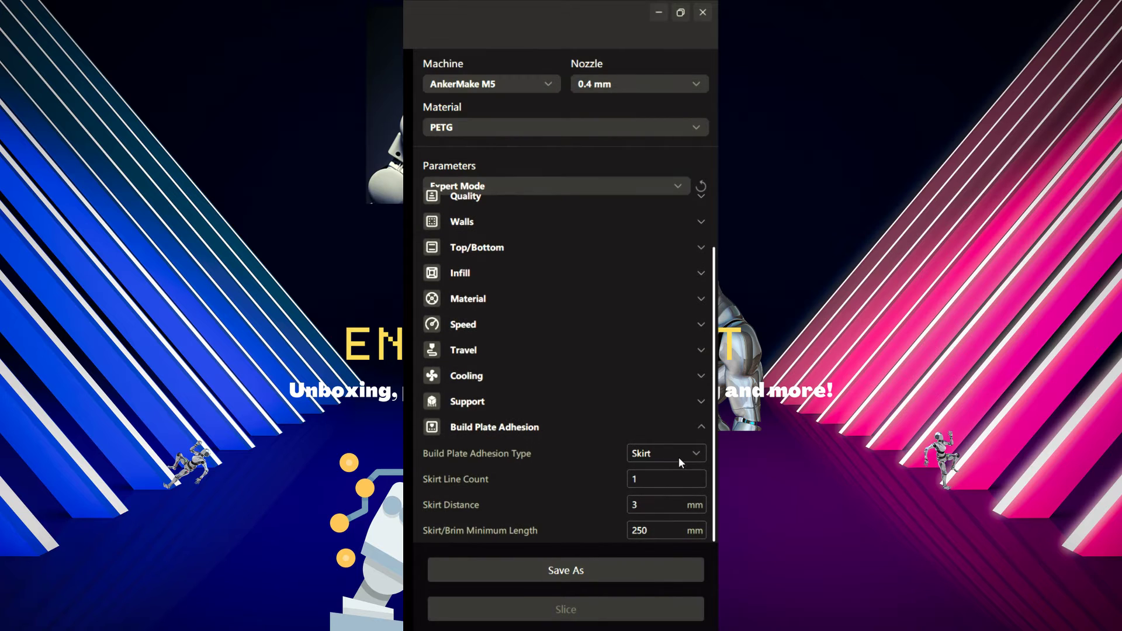
{"action": "left_click", "coordinate": [543, 428]}
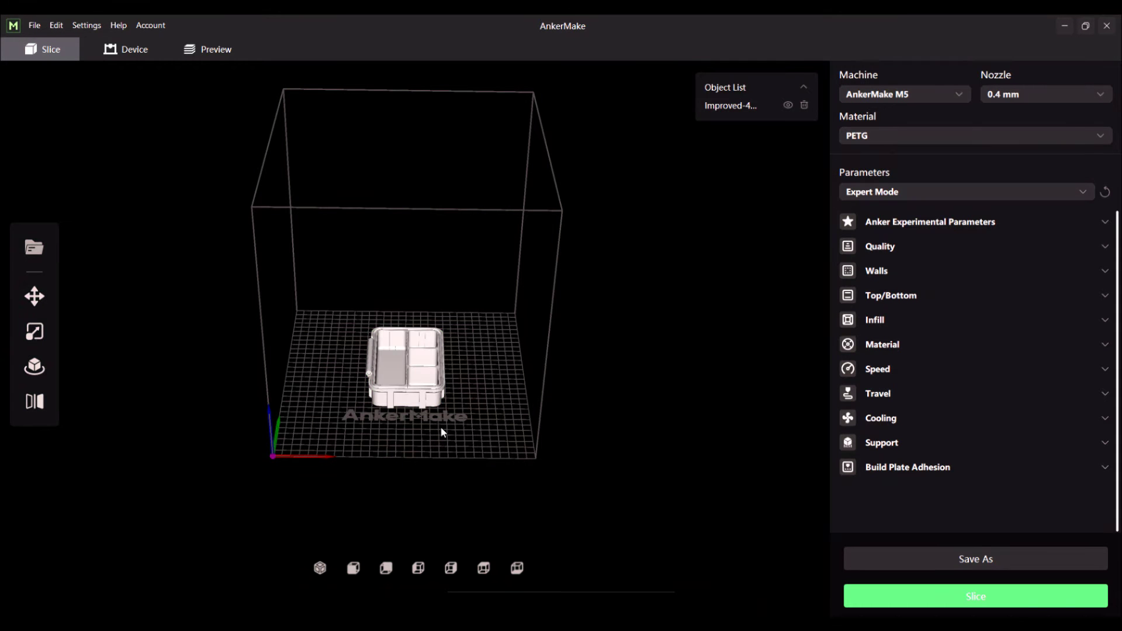
Orbit around the loaded compartment box, select it and slice it.
{"action": "right_click_drag", "start_coordinate": [440, 426], "coordinate": [409, 409]}
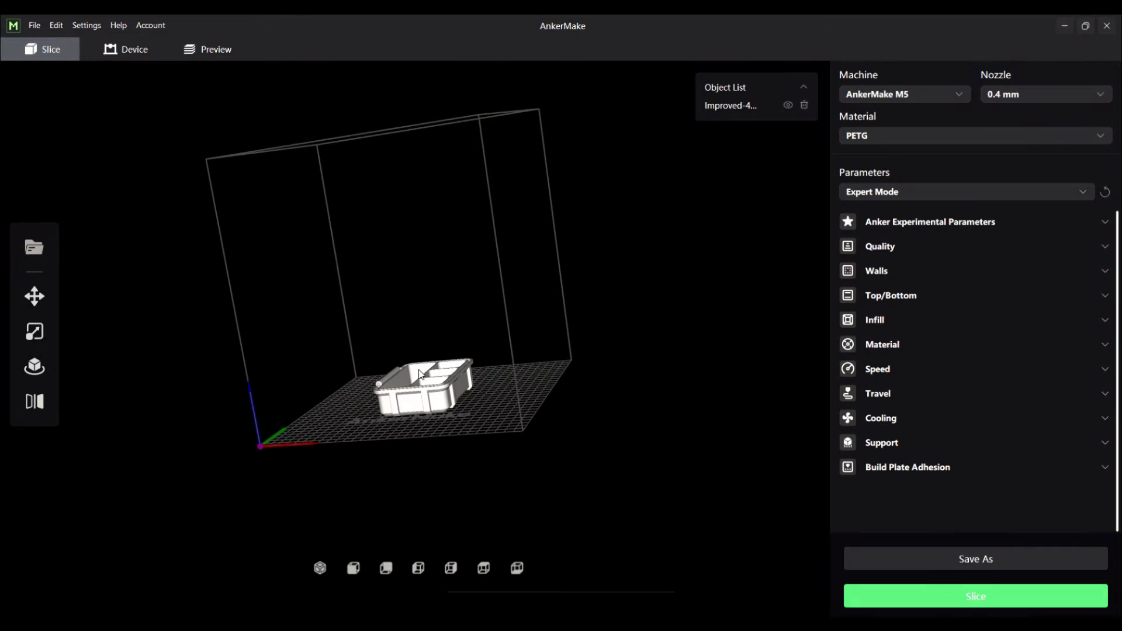
{"action": "left_click", "coordinate": [455, 366]}
{"action": "right_click_drag", "start_coordinate": [455, 366], "coordinate": [582, 488]}
{"action": "left_click", "coordinate": [973, 599]}
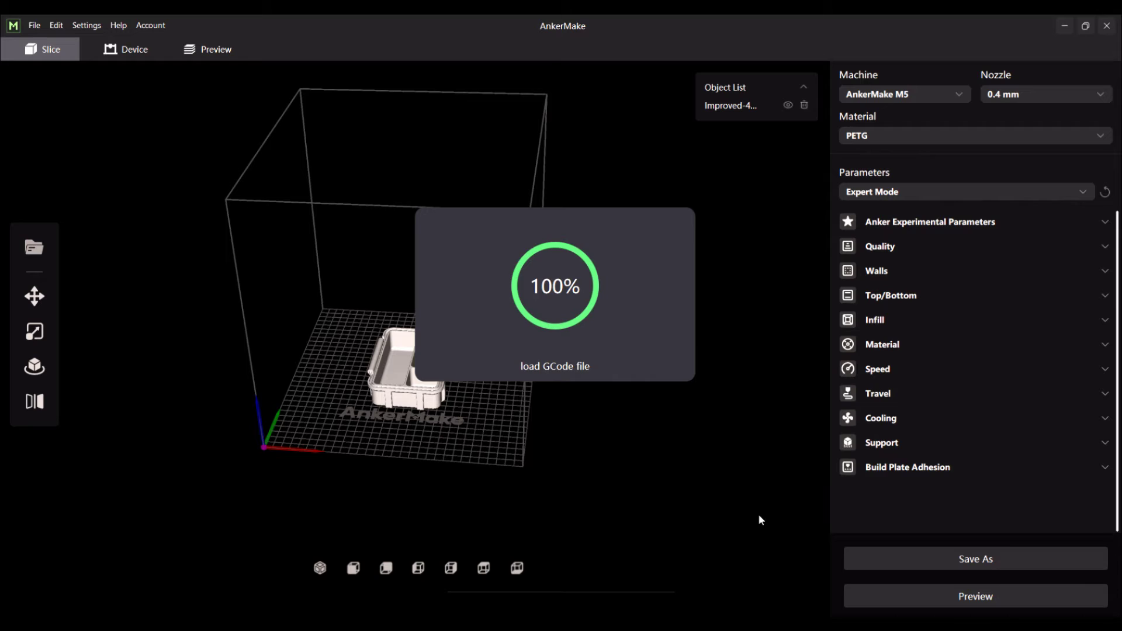
Preview the sliced box (143 layers, 61 g, 3h 2m 33s) and orbit around it.
{"action": "left_click", "coordinate": [1028, 595]}
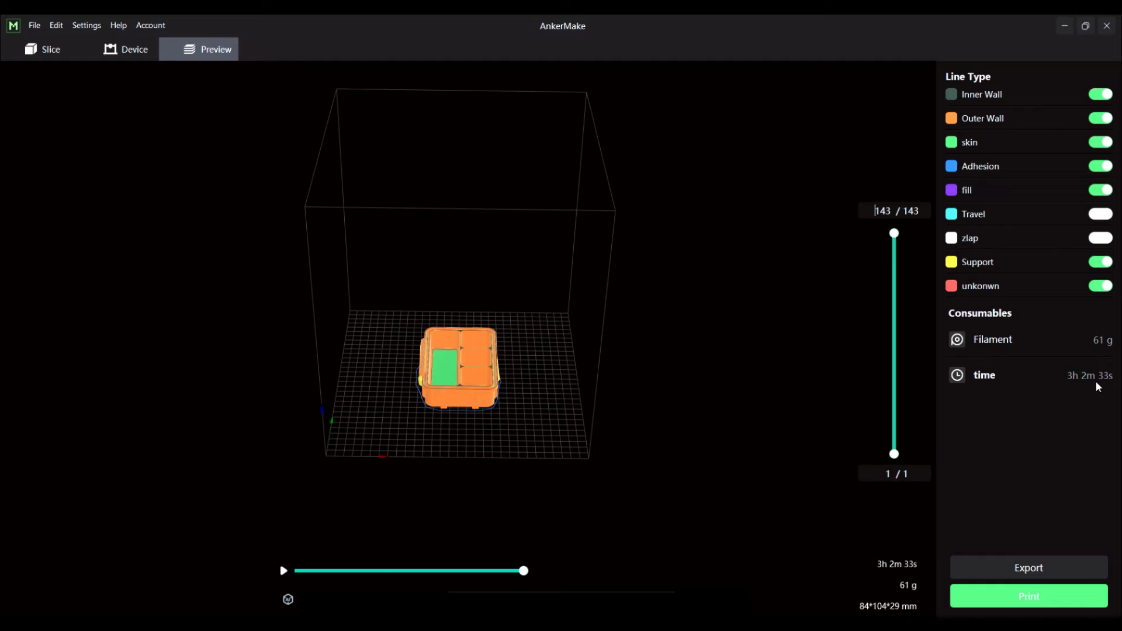
{"action": "left_click_drag", "start_coordinate": [439, 441], "coordinate": [651, 511]}
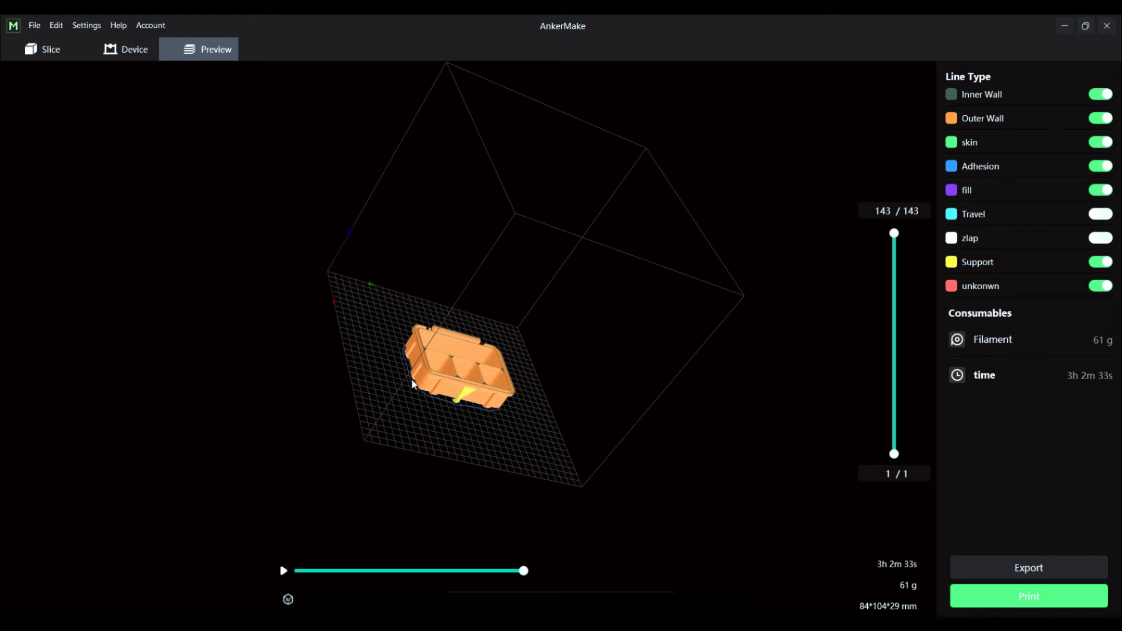
{"action": "left_click_drag", "start_coordinate": [413, 383], "coordinate": [356, 380]}
{"action": "left_click", "coordinate": [52, 49]}
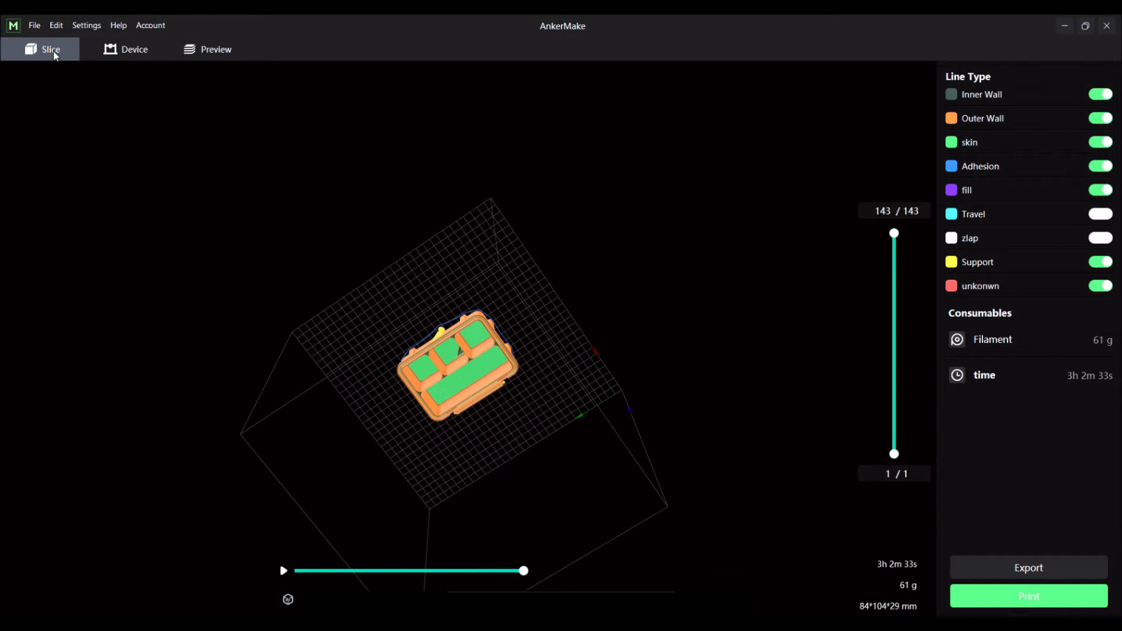
{"action": "left_click", "coordinate": [931, 366]}
{"action": "scroll", "coordinate": [1073, 376], "scroll_direction": "down", "scroll_amount": 3}
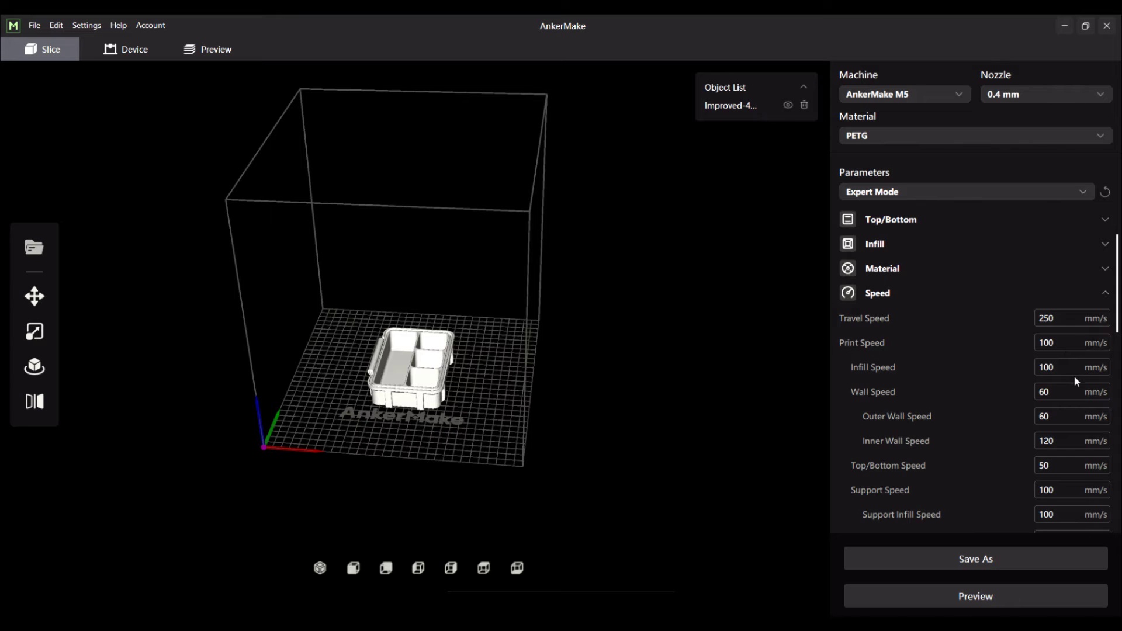
{"action": "scroll", "coordinate": [1073, 377], "scroll_direction": "down", "scroll_amount": 3}
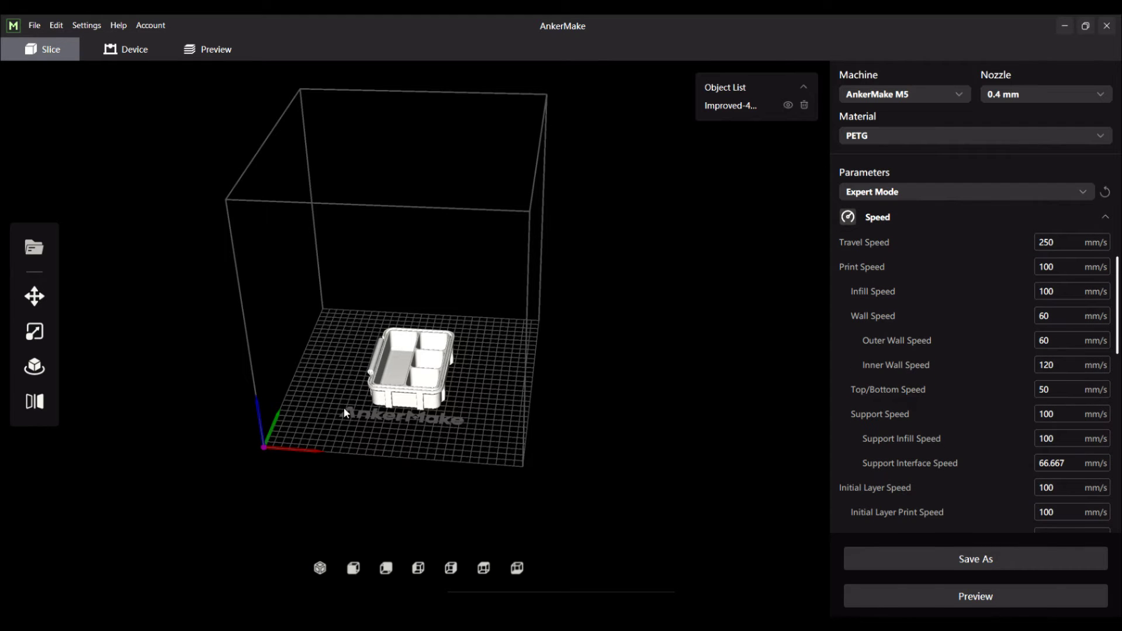
{"action": "left_click_drag", "start_coordinate": [345, 411], "coordinate": [730, 455]}
{"action": "left_click", "coordinate": [1021, 600]}
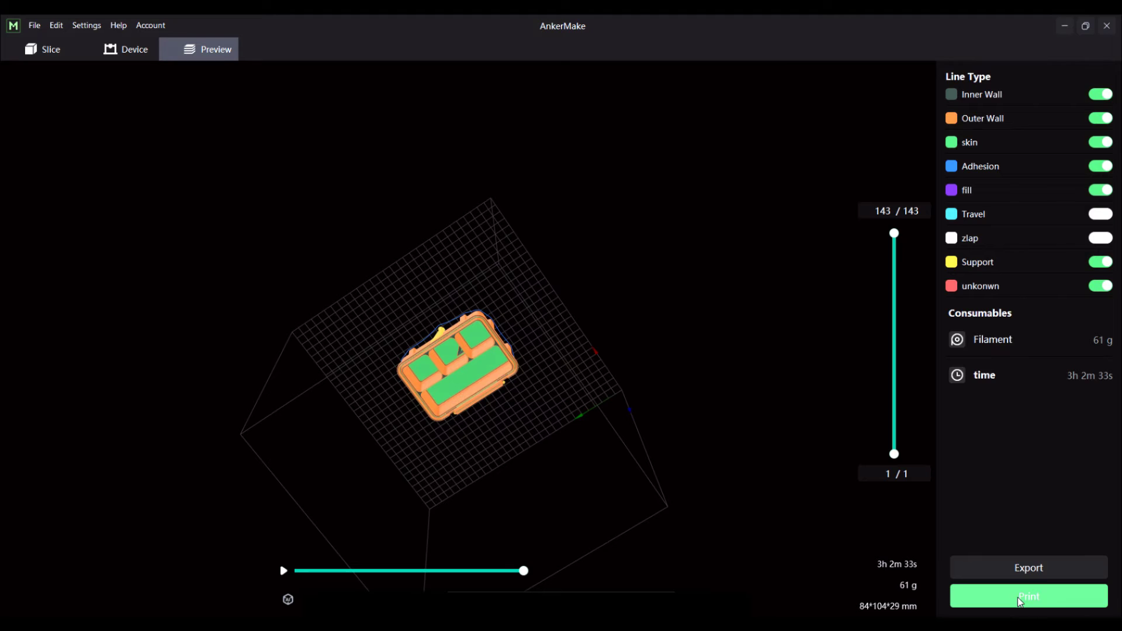
Turn on the zlap seam and Travel line types in the sliced preview.
{"action": "left_click_drag", "start_coordinate": [500, 479], "coordinate": [335, 453]}
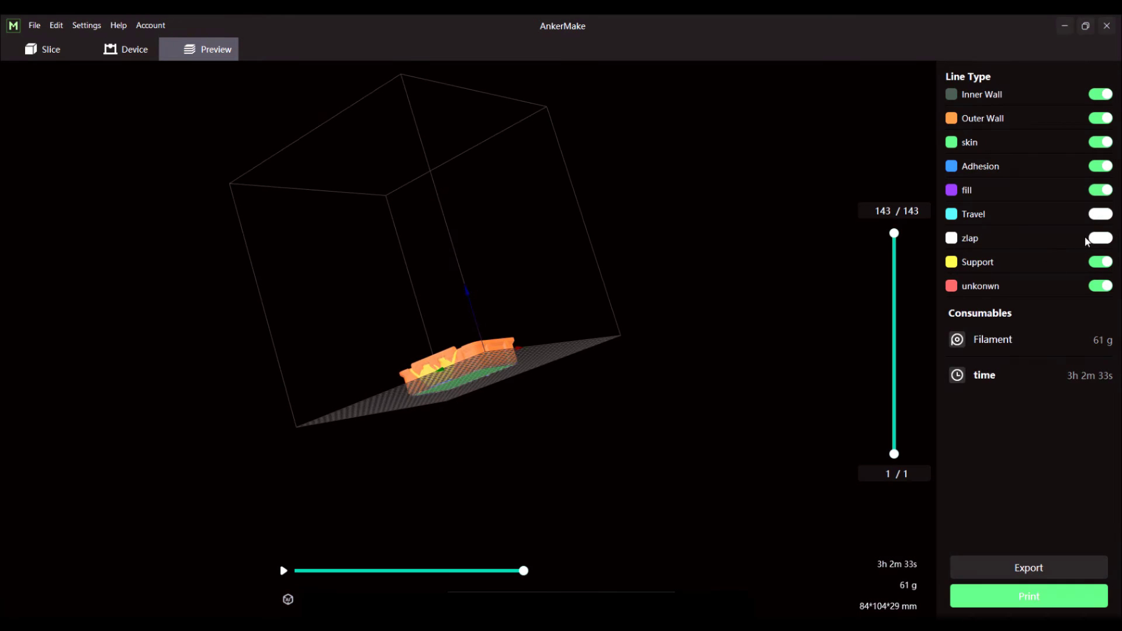
{"action": "left_click", "coordinate": [1100, 214]}
{"action": "left_click", "coordinate": [1101, 238]}
Orbit around the sliced box to inspect the tree support from above and from low side views.
{"action": "left_click_drag", "start_coordinate": [702, 346], "coordinate": [334, 374]}
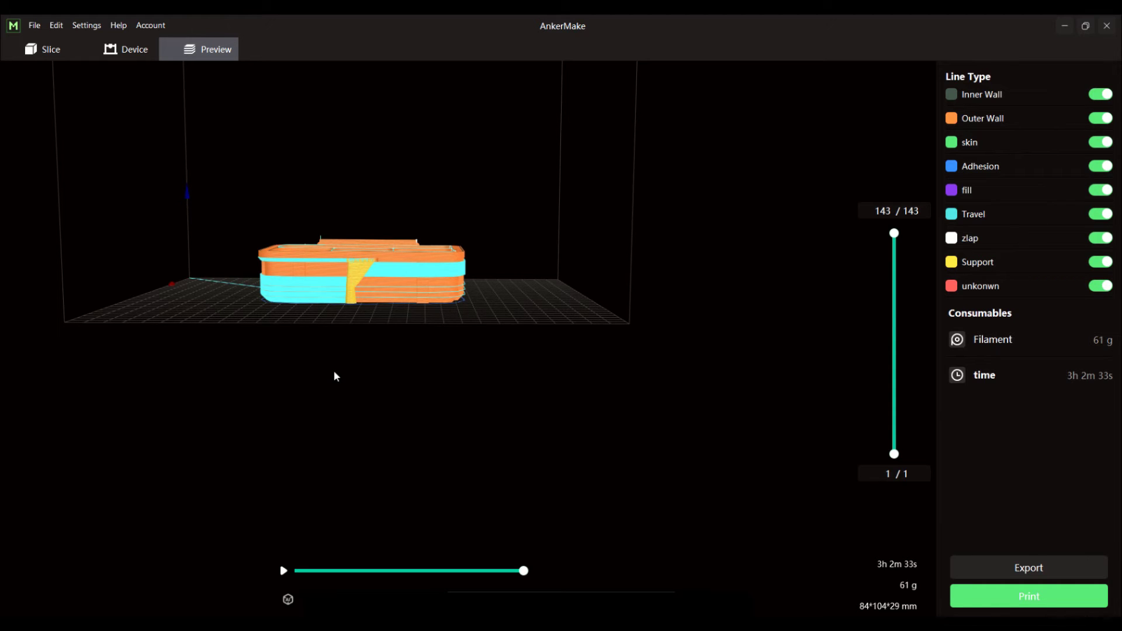
{"action": "left_click_drag", "start_coordinate": [467, 323], "coordinate": [398, 310]}
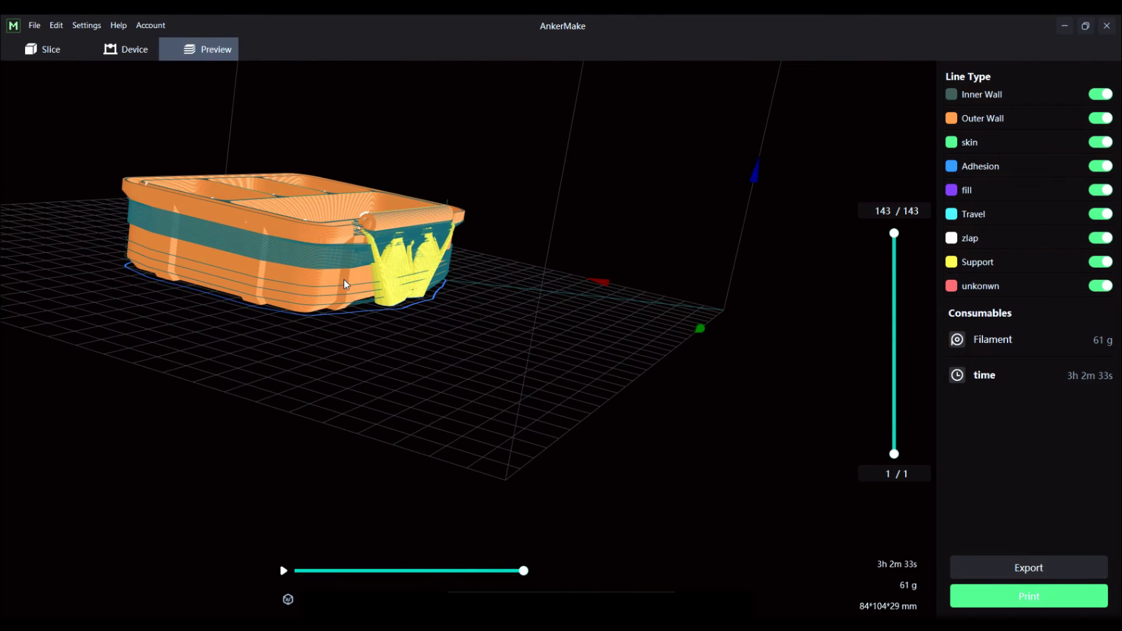
{"action": "left_click_drag", "start_coordinate": [306, 315], "coordinate": [496, 387]}
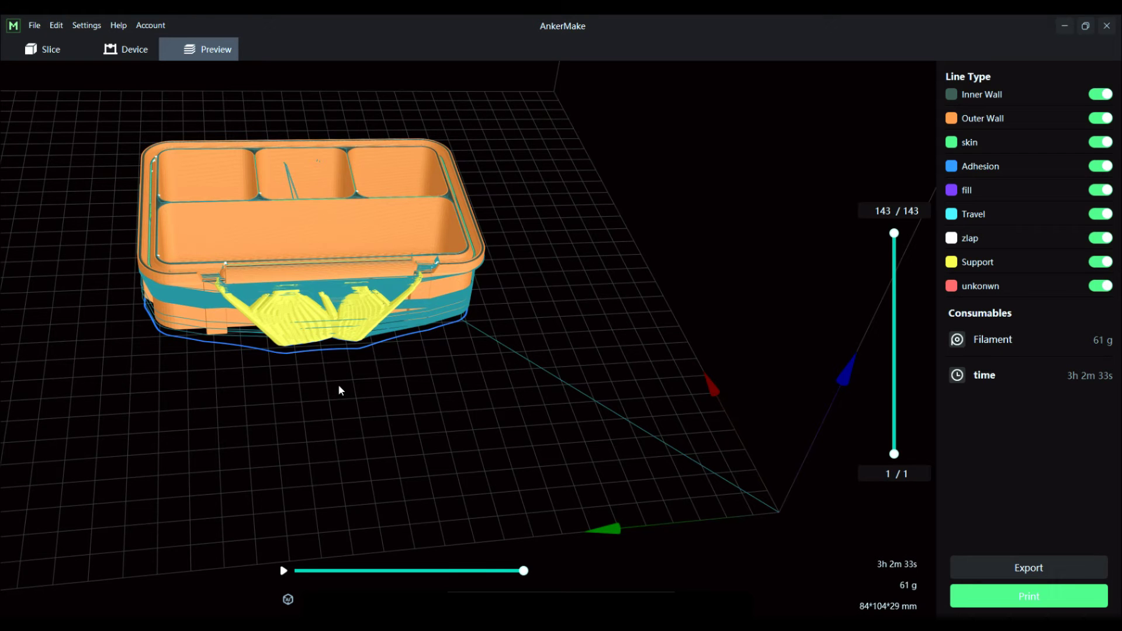
{"action": "right_click_drag", "start_coordinate": [331, 363], "coordinate": [241, 299]}
{"action": "right_click_drag", "start_coordinate": [672, 234], "coordinate": [359, 262]}
{"action": "right_click_drag", "start_coordinate": [223, 265], "coordinate": [270, 192]}
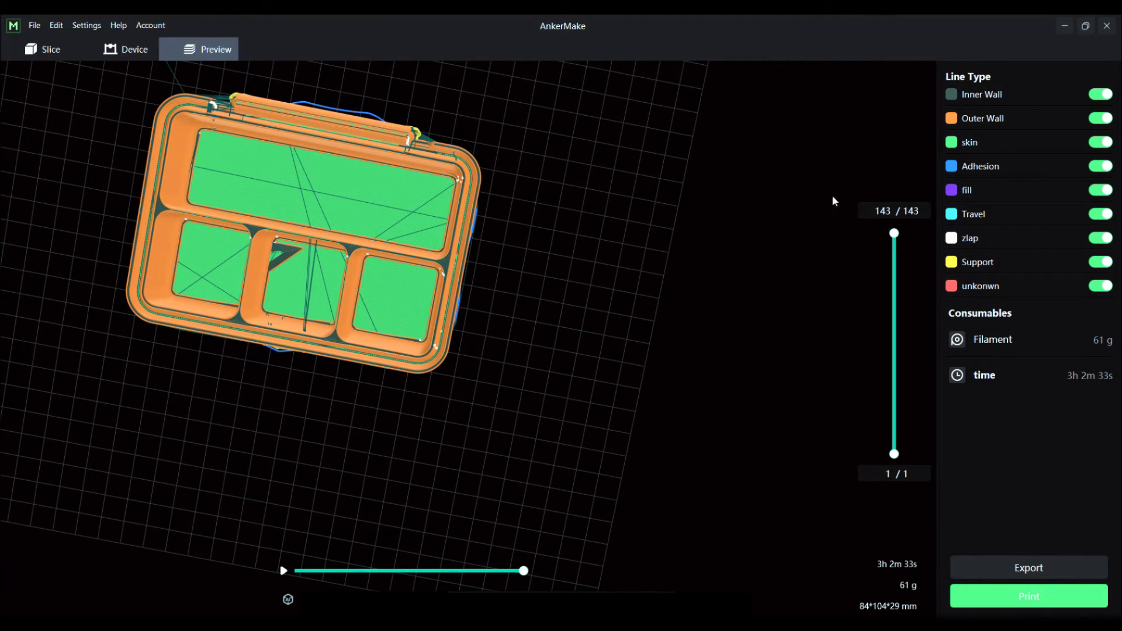
{"action": "right_click_drag", "start_coordinate": [388, 405], "coordinate": [336, 355]}
{"action": "right_click_drag", "start_coordinate": [380, 300], "coordinate": [378, 257]}
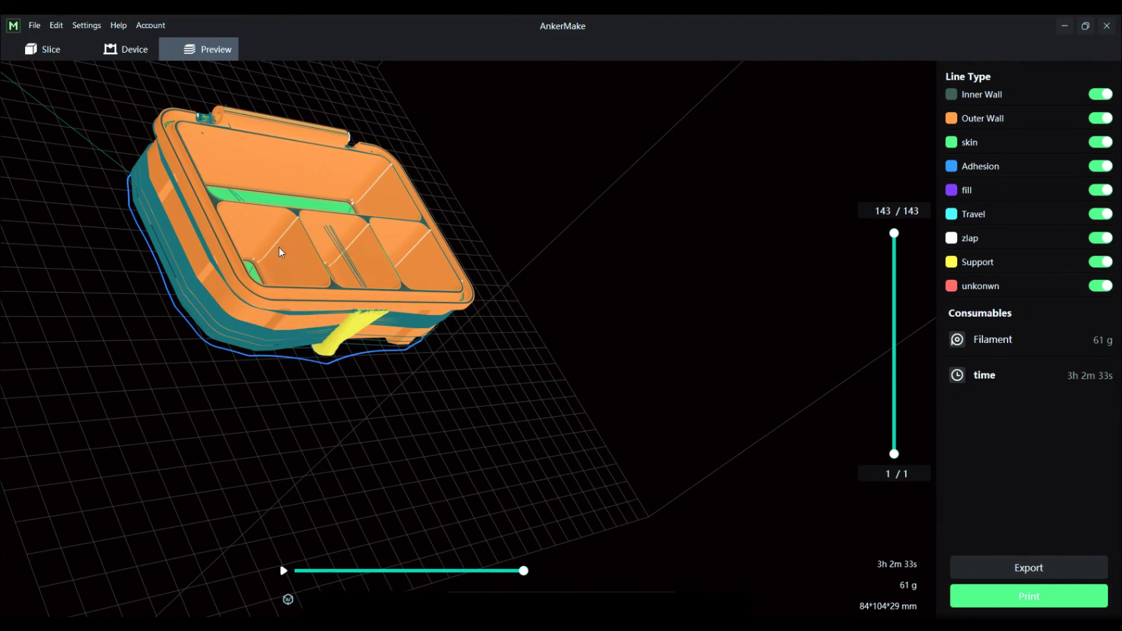
{"action": "right_click_drag", "start_coordinate": [280, 252], "coordinate": [369, 325]}
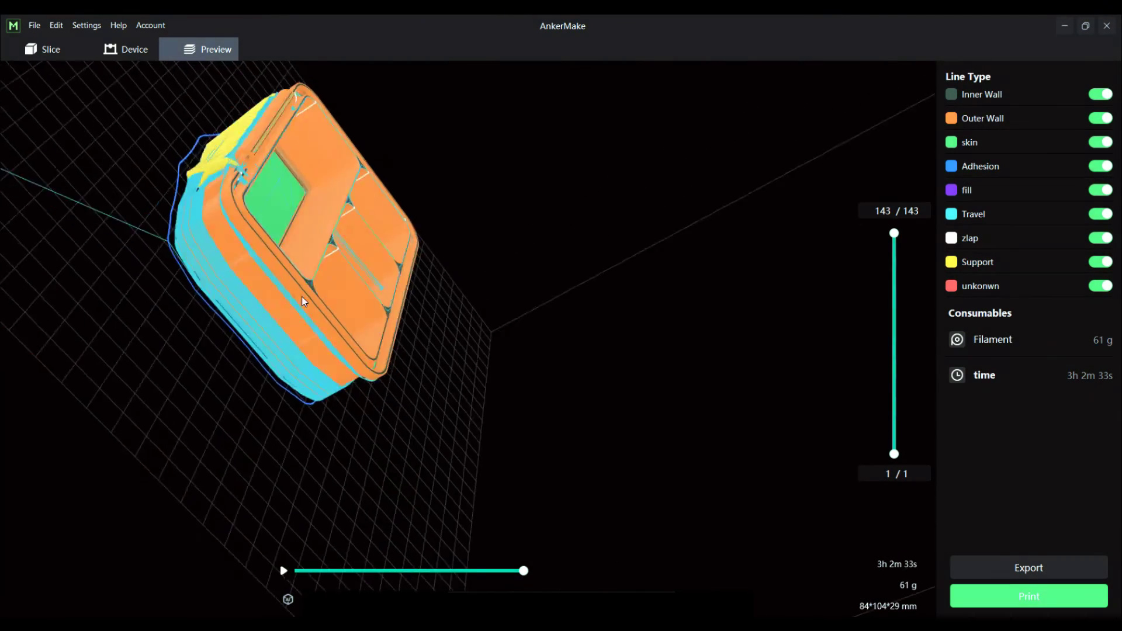
{"action": "left_click_drag", "start_coordinate": [303, 300], "coordinate": [504, 408]}
{"action": "left_click", "coordinate": [288, 599]}
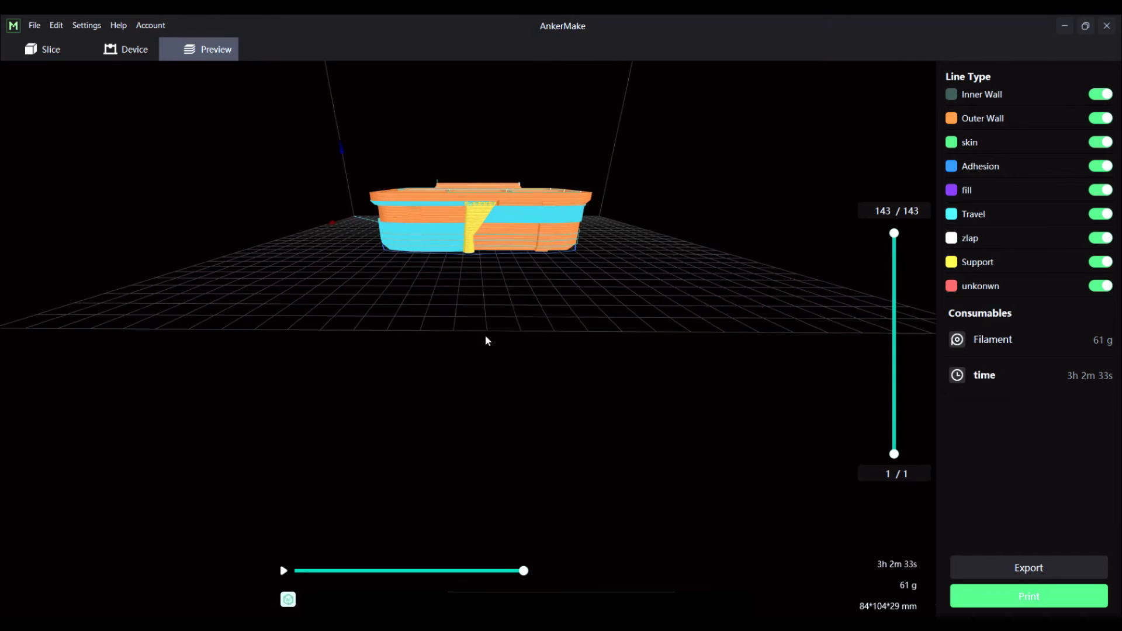
{"action": "left_click_drag", "start_coordinate": [485, 336], "coordinate": [555, 345]}
{"action": "left_click", "coordinate": [288, 599]}
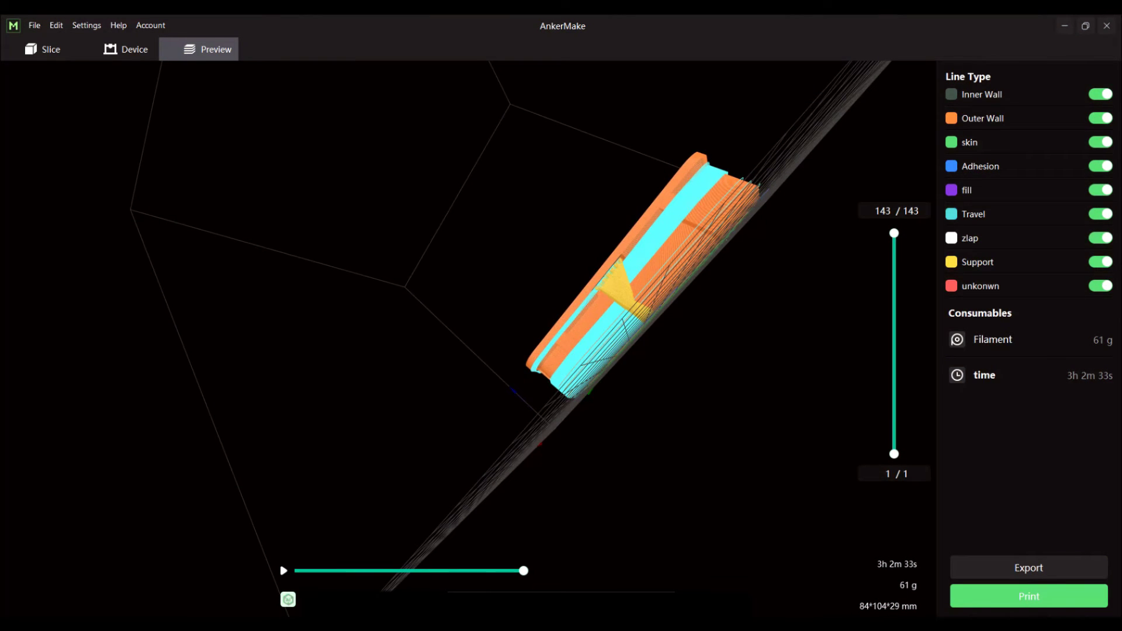
{"action": "left_click", "coordinate": [288, 599]}
{"action": "left_click_drag", "start_coordinate": [498, 474], "coordinate": [580, 523]}
{"action": "scroll", "coordinate": [599, 513], "scroll_direction": "up", "scroll_amount": 10}
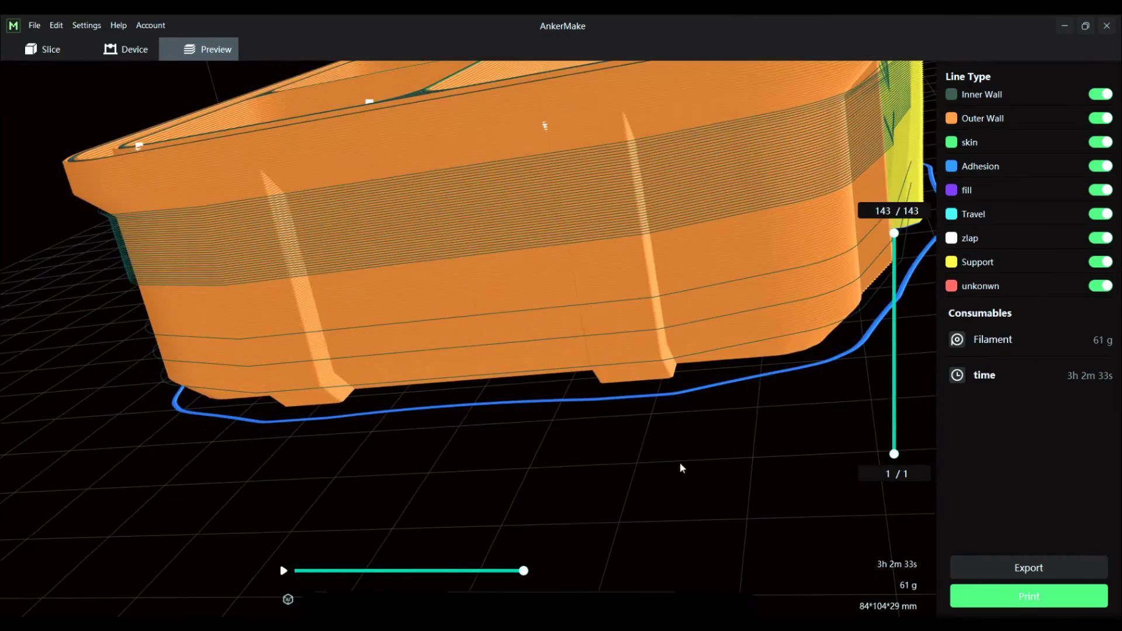
{"action": "left_click_drag", "start_coordinate": [682, 467], "coordinate": [652, 472]}
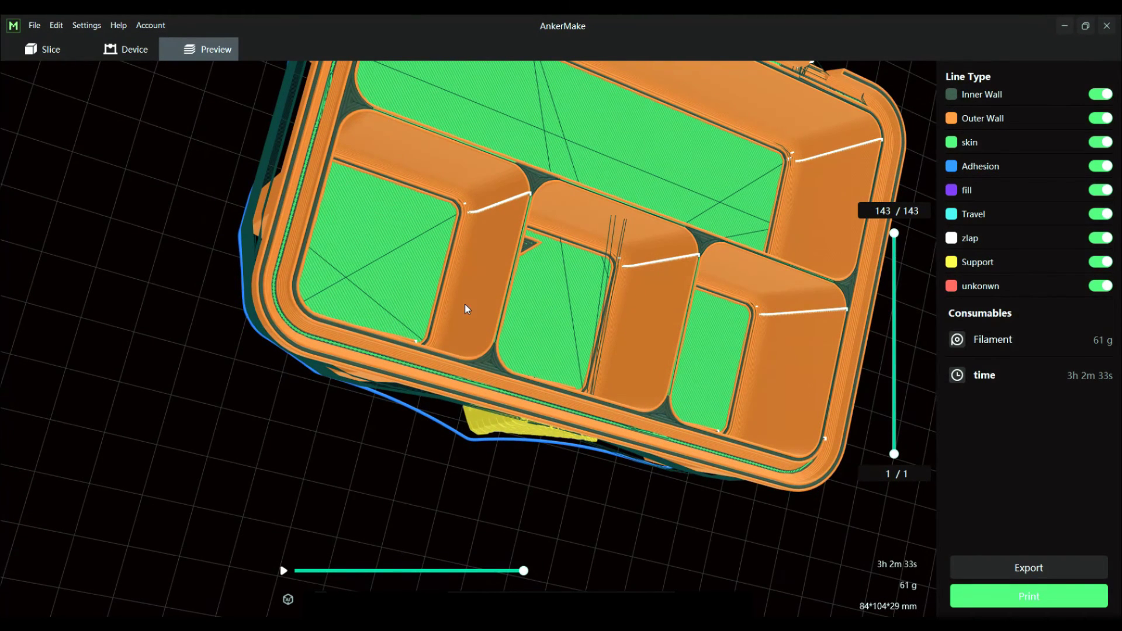
Return to the Slice settings and bring up the Print Speed tooltip in the Speed group.
{"action": "left_click", "coordinate": [55, 52]}
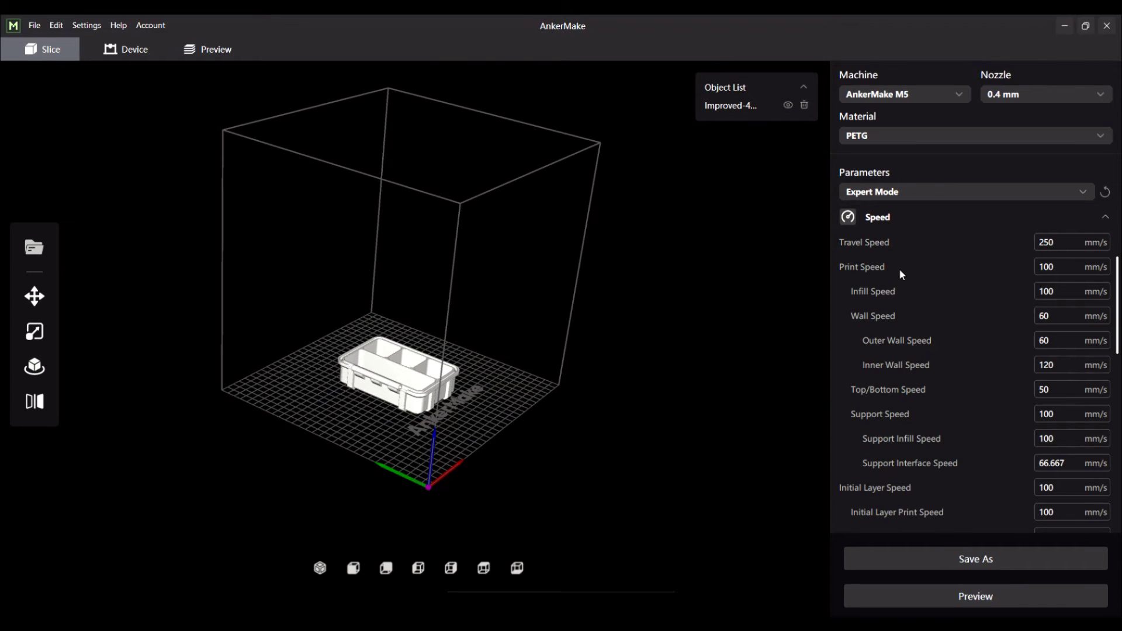
{"action": "mouse_move", "coordinate": [899, 272]}
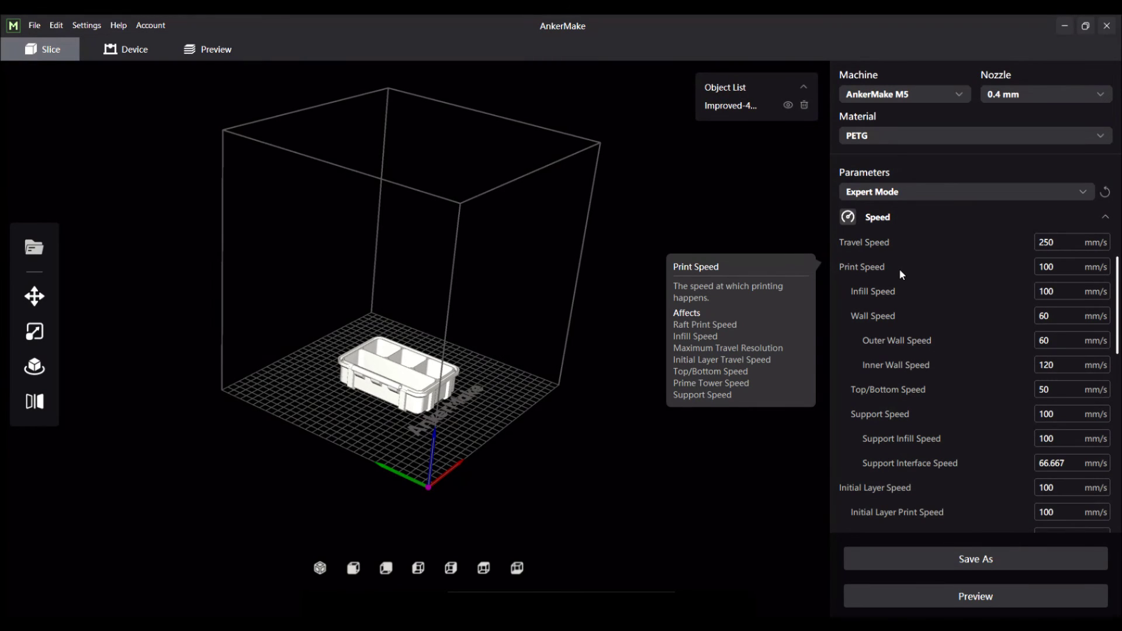